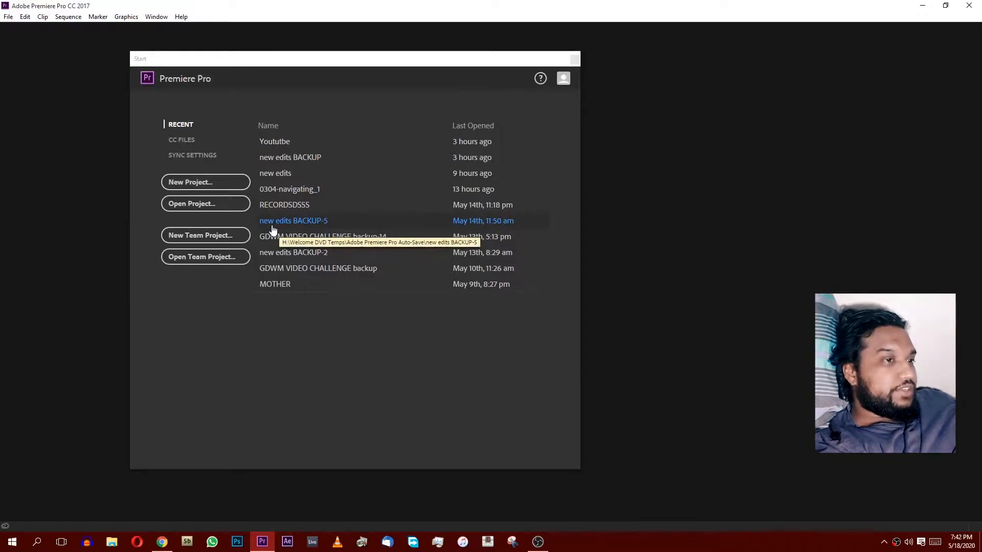
# Create a new project named Premier CC with the default location and settings
pyautogui.click(209, 186)
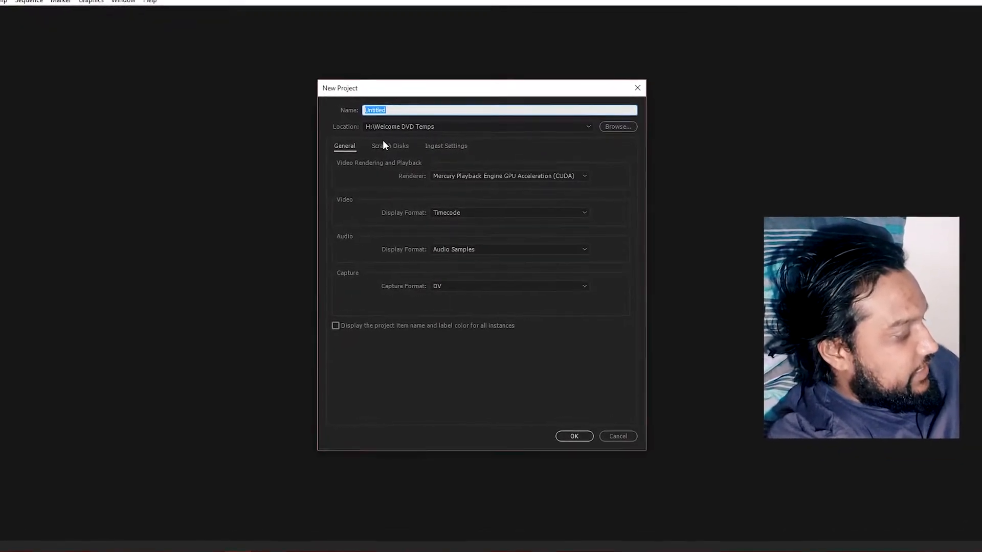
pyautogui.write('Premier')
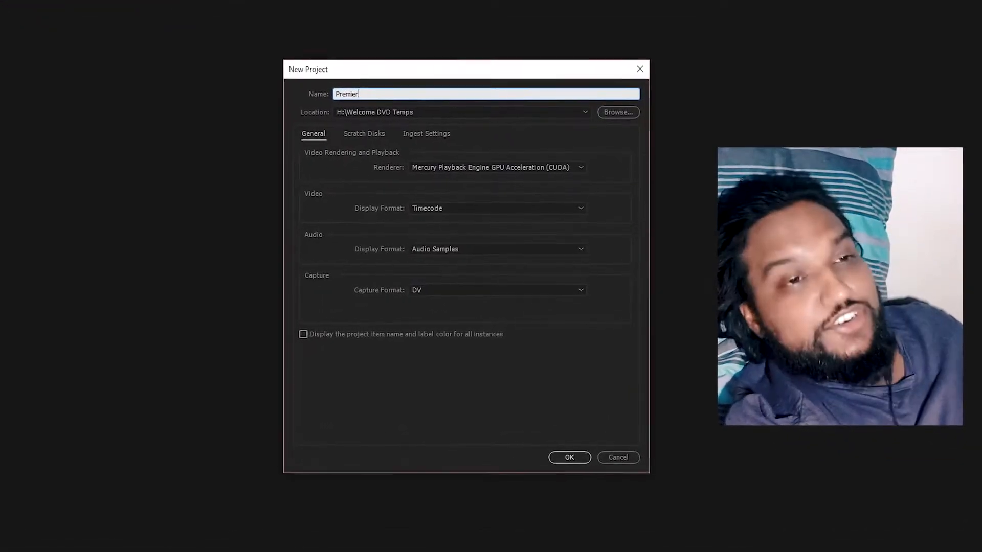
pyautogui.write(' CC')
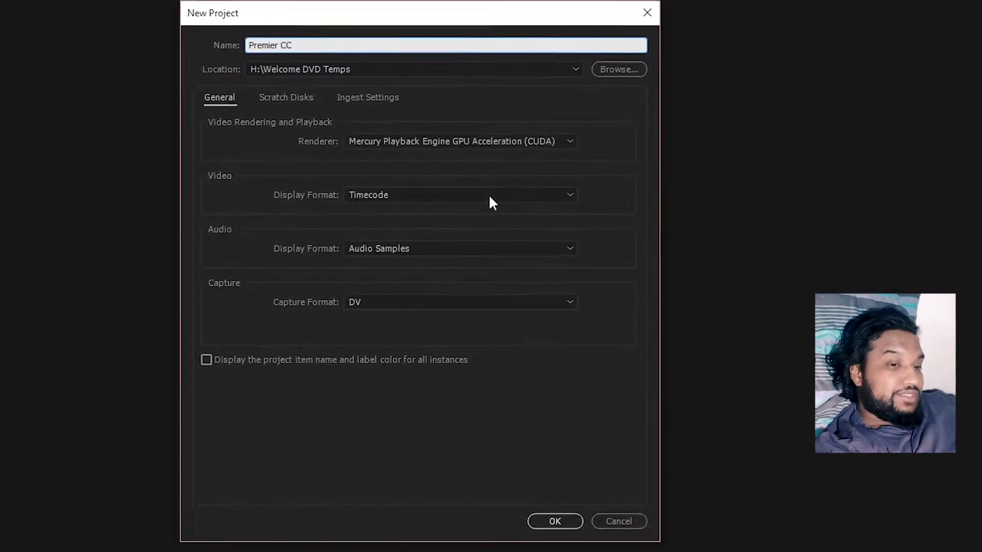
pyautogui.click(555, 521)
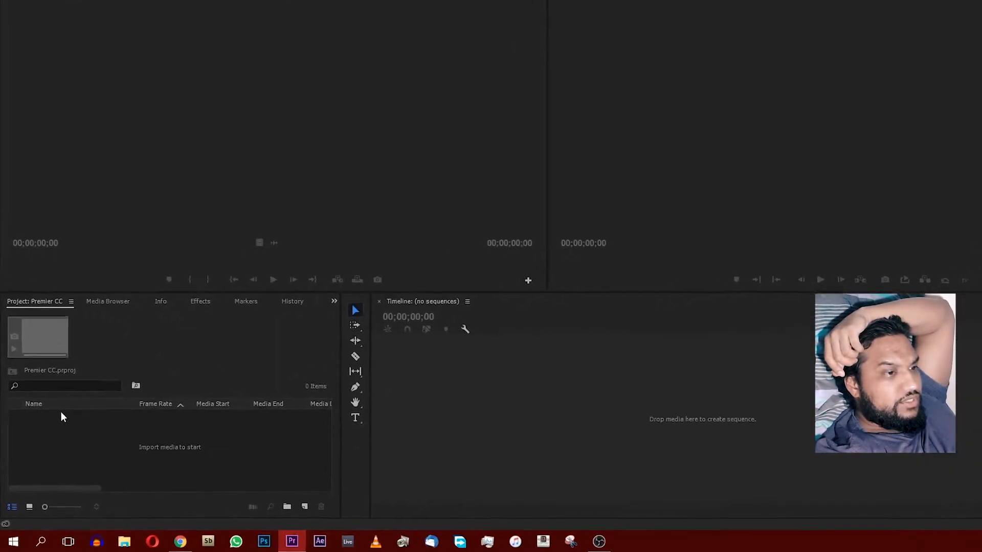
# Examine the media browser, info, effects, markers and edit history, and return to the project's media list
pyautogui.click(110, 302)
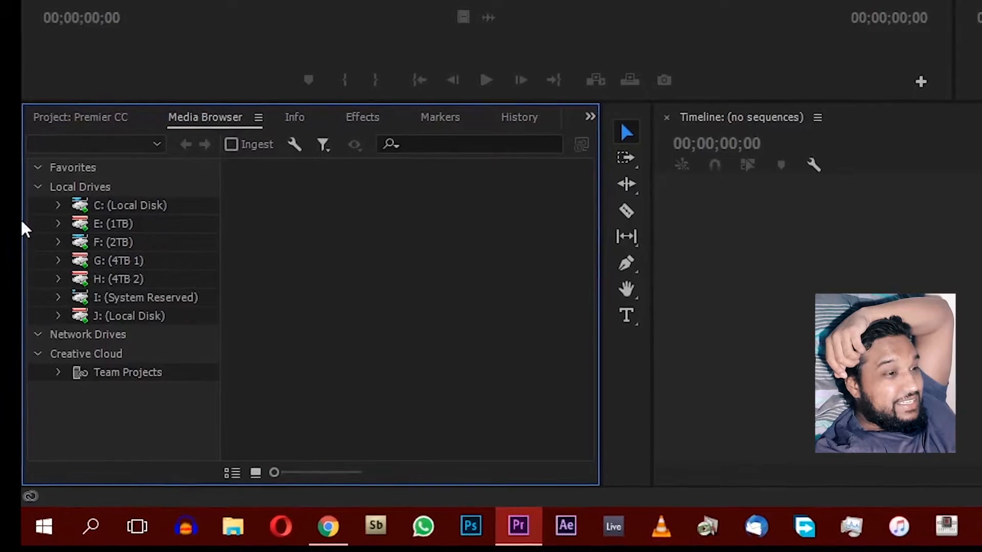
pyautogui.click(300, 117)
pyautogui.click(376, 110)
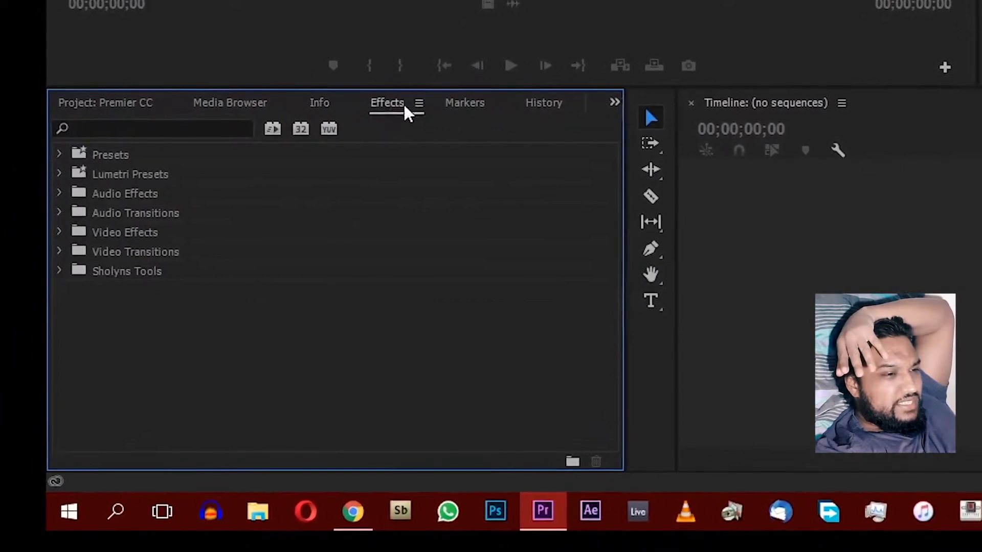
pyautogui.click(472, 103)
pyautogui.click(537, 98)
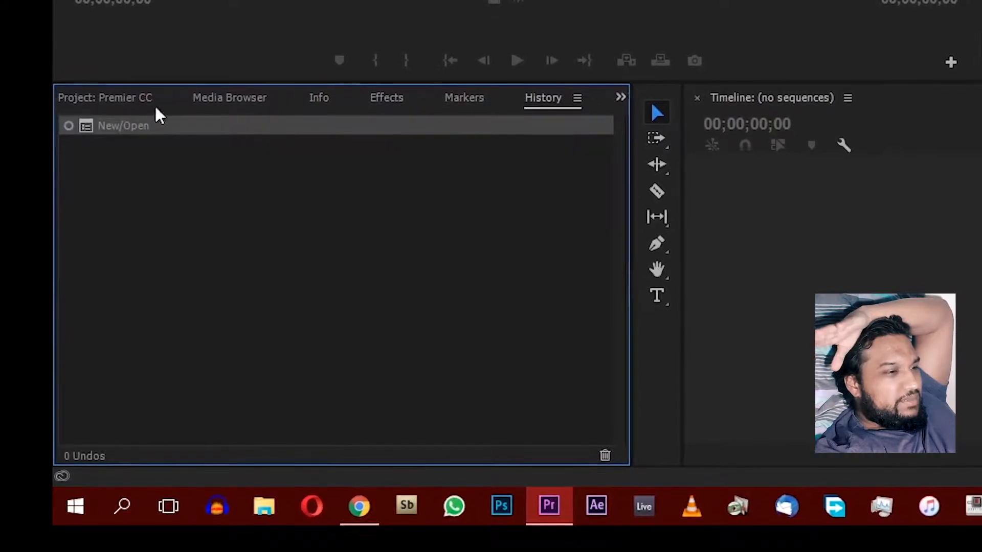
pyautogui.click(78, 98)
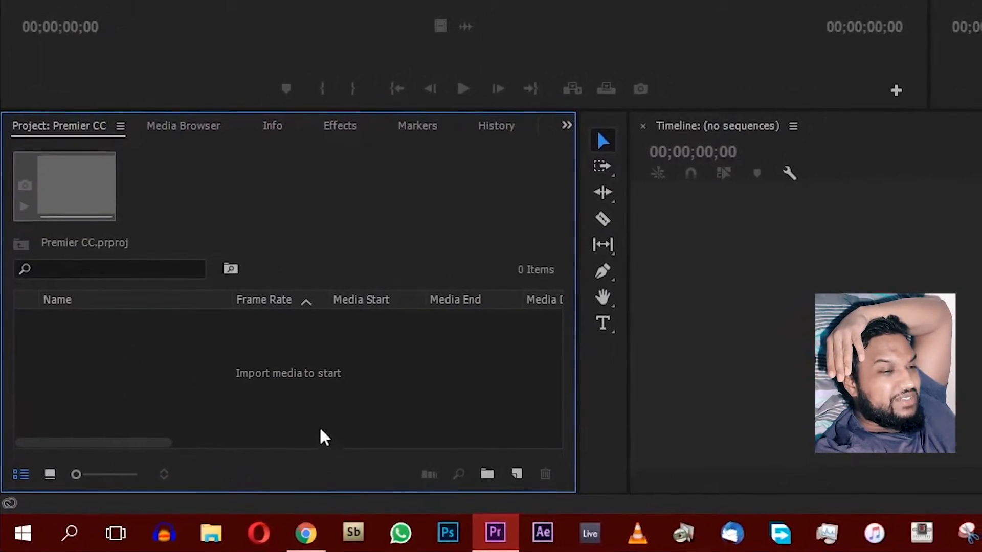
# Import the Sunday School DV and FLATTEN THE CURVE videos from the Desktop folder
pyautogui.doubleClick(278, 416)
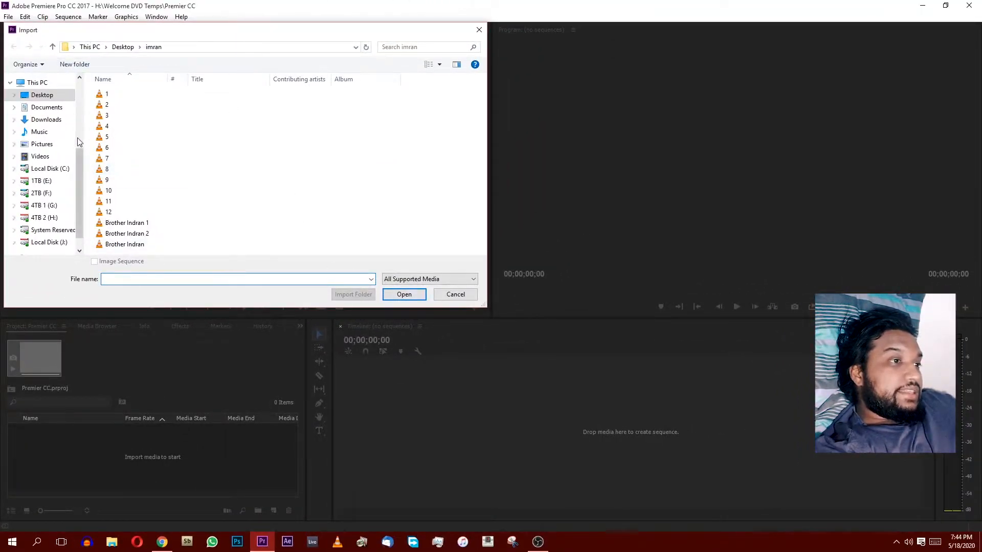
pyautogui.click(46, 82)
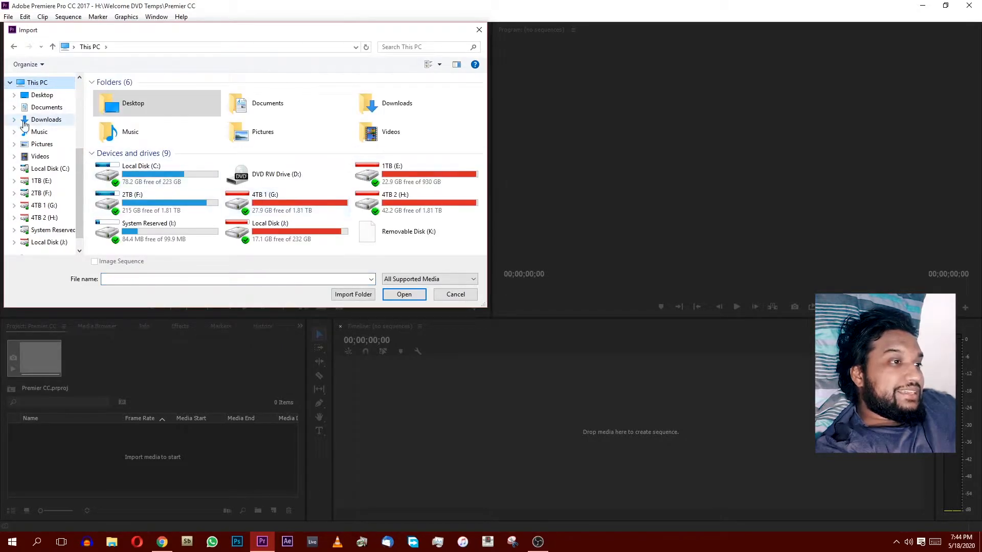
pyautogui.click(33, 120)
pyautogui.click(42, 94)
pyautogui.scroll(-3, 284, 156)
pyautogui.scroll(-2, 286, 156)
pyautogui.scroll(2, 286, 156)
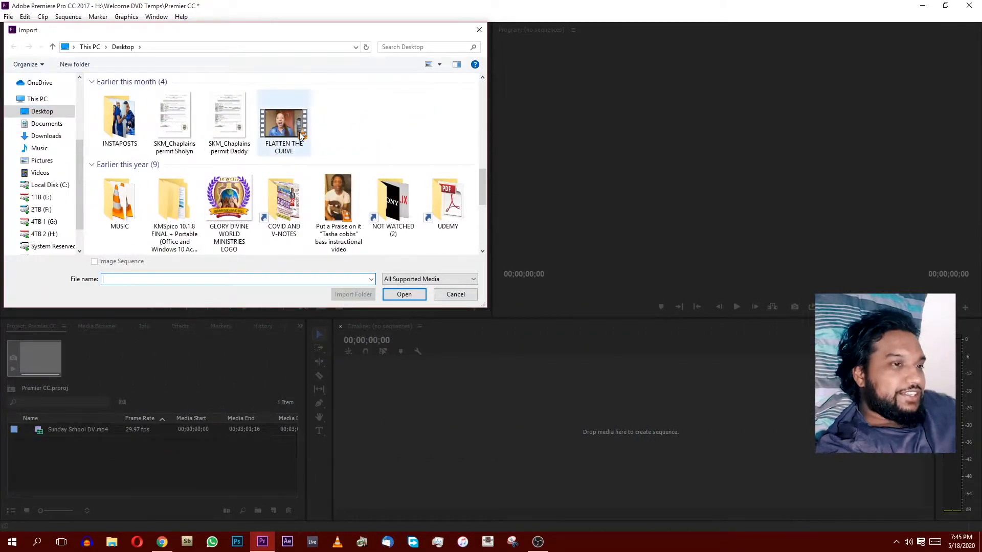
pyautogui.doubleClick(293, 129)
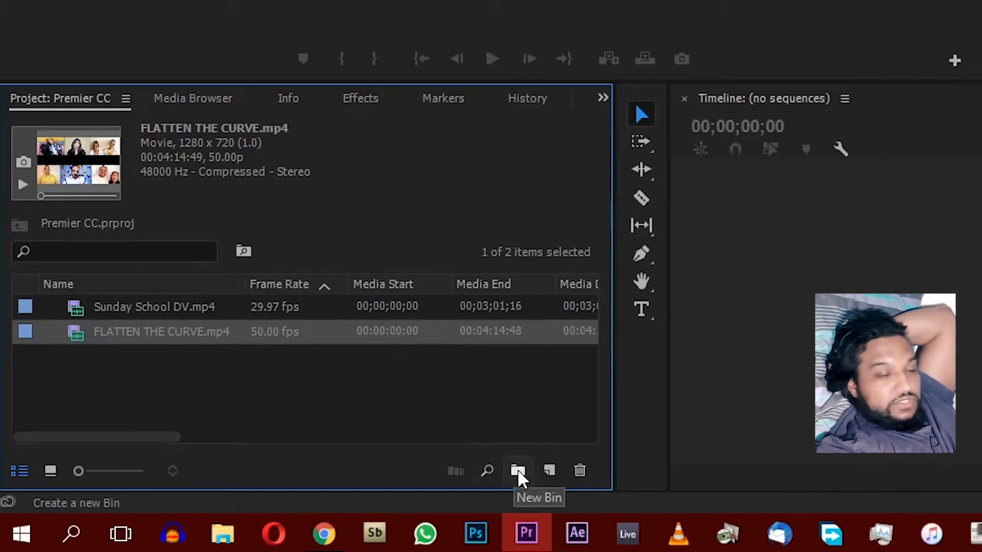
# Review the types of new items available for the project, such as Sequence and Adjustment Layer, without creating one
pyautogui.click(550, 470)
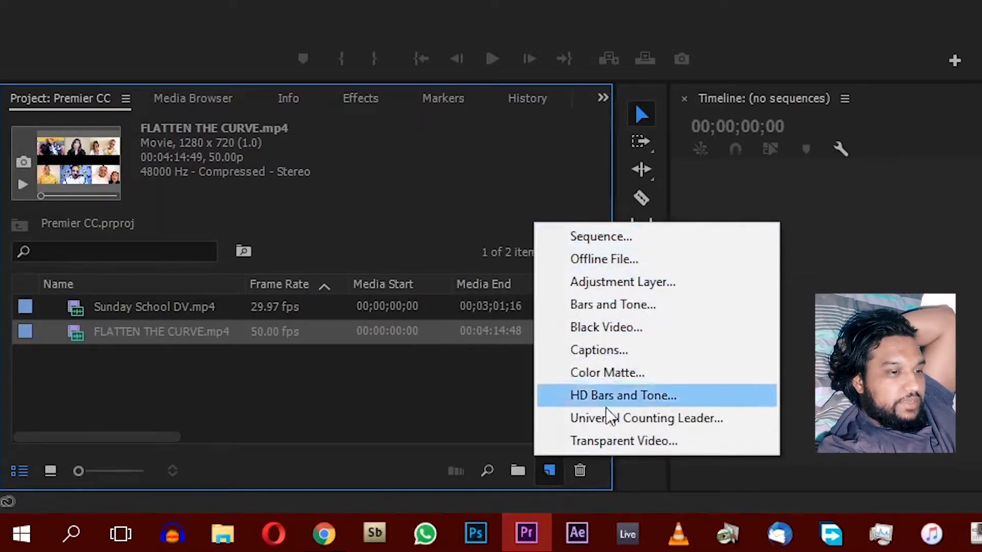
pyautogui.click(634, 238)
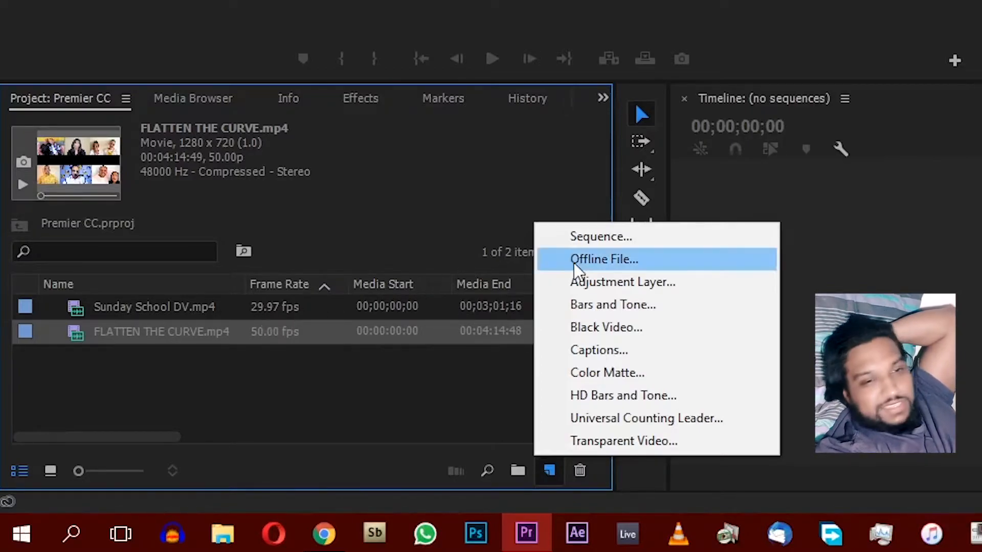
pyautogui.click(335, 405)
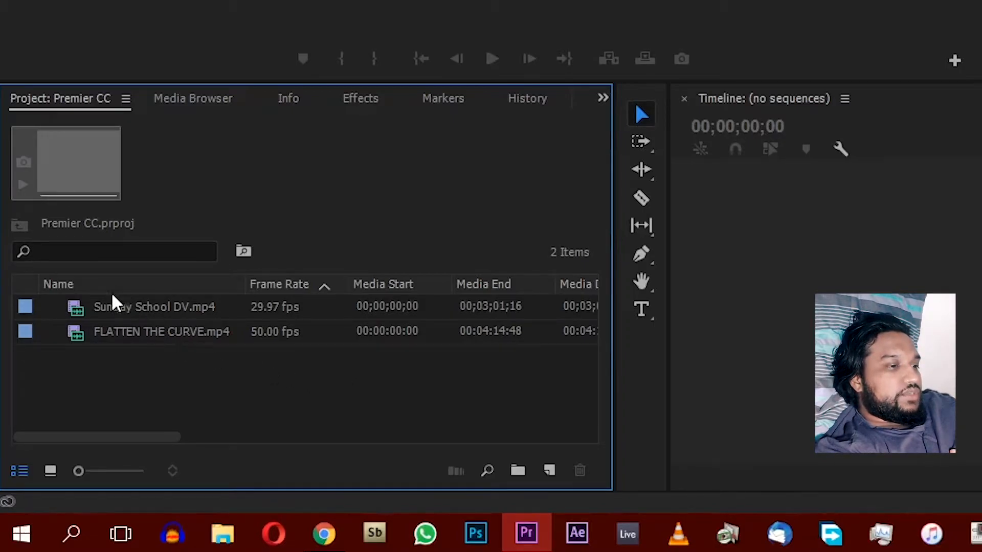
# Create a sequence from FLATTEN THE CURVE.mp4 and show the effect controls of its timeline clip
pyautogui.moveTo(141, 331); pyautogui.dragTo(551, 474)
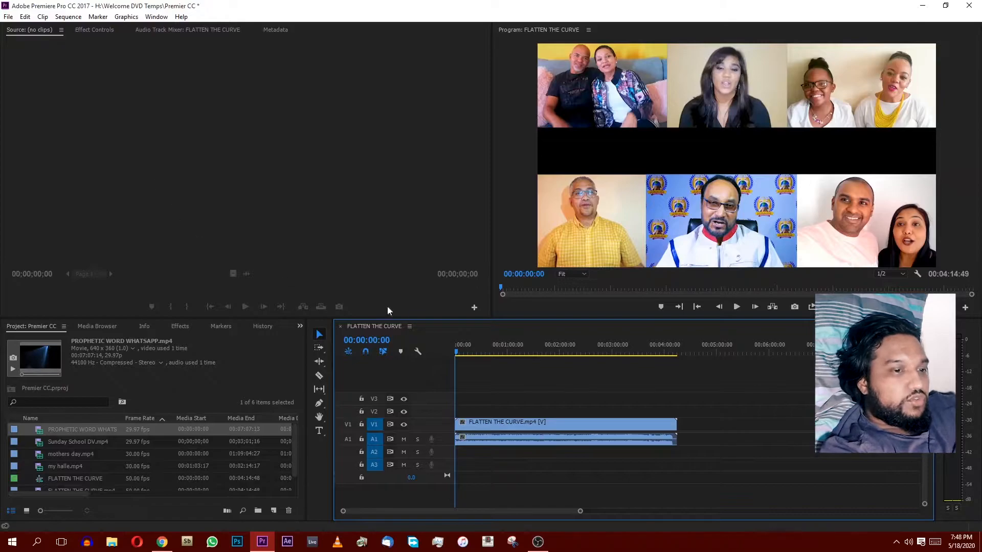
pyautogui.click(501, 424)
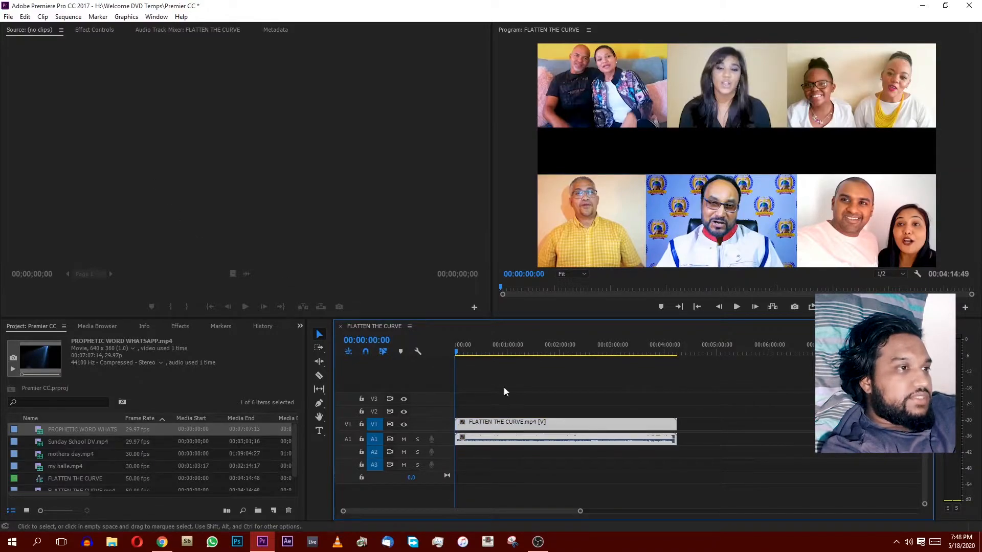
pyautogui.click(92, 30)
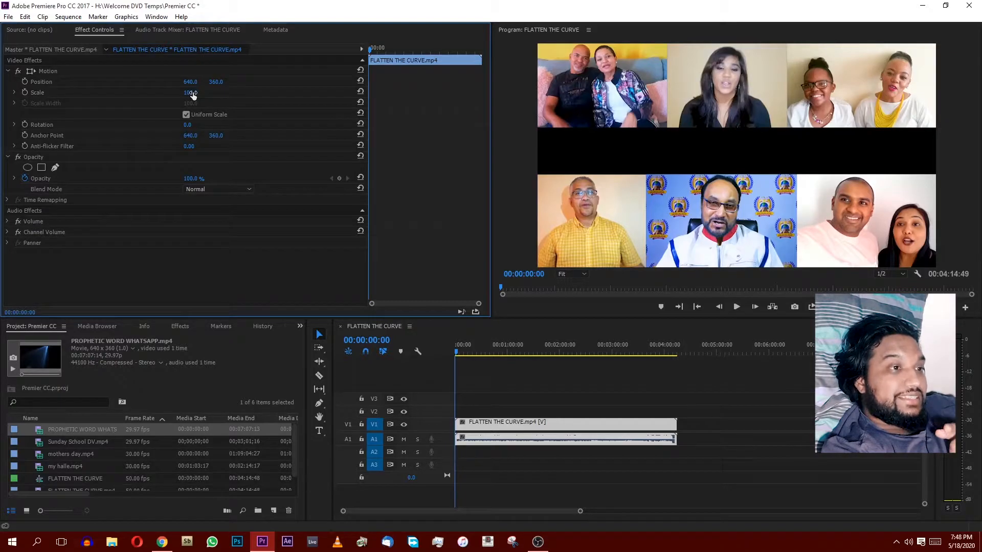
# Try scaling the clip to about 65 and 87, and reset its Scale to the default
pyautogui.moveTo(192, 95); pyautogui.dragTo(199, 93)
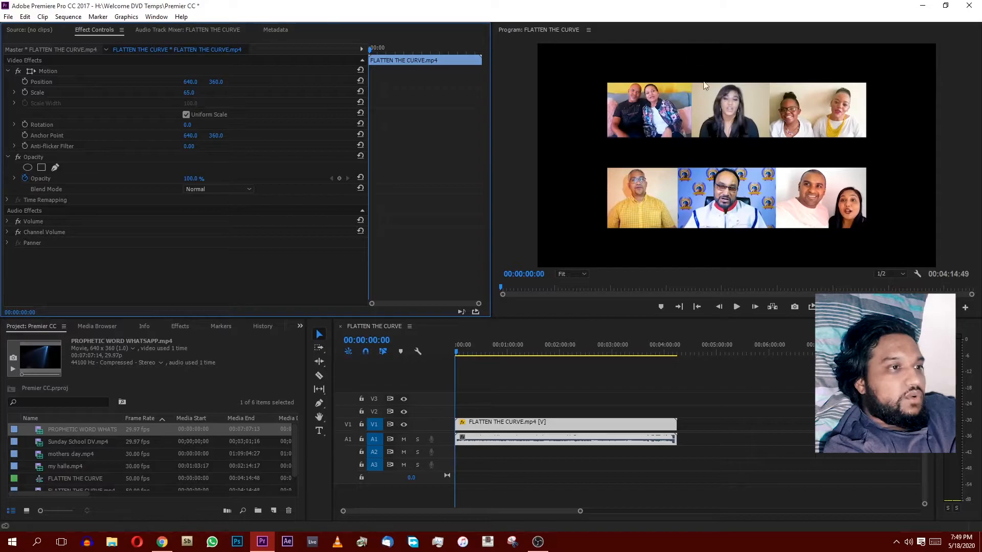
pyautogui.moveTo(187, 92)
pyautogui.mouseDown()
pyautogui.moveTo(291, 92)
pyautogui.moveTo(199, 92)
pyautogui.mouseUp()
pyautogui.rightClick(490, 422)
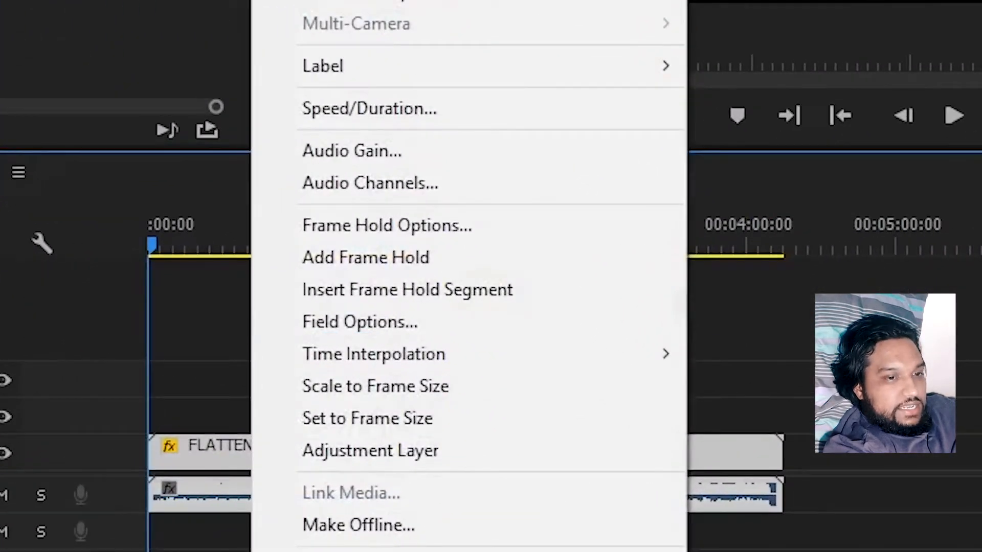
pyautogui.click(460, 395)
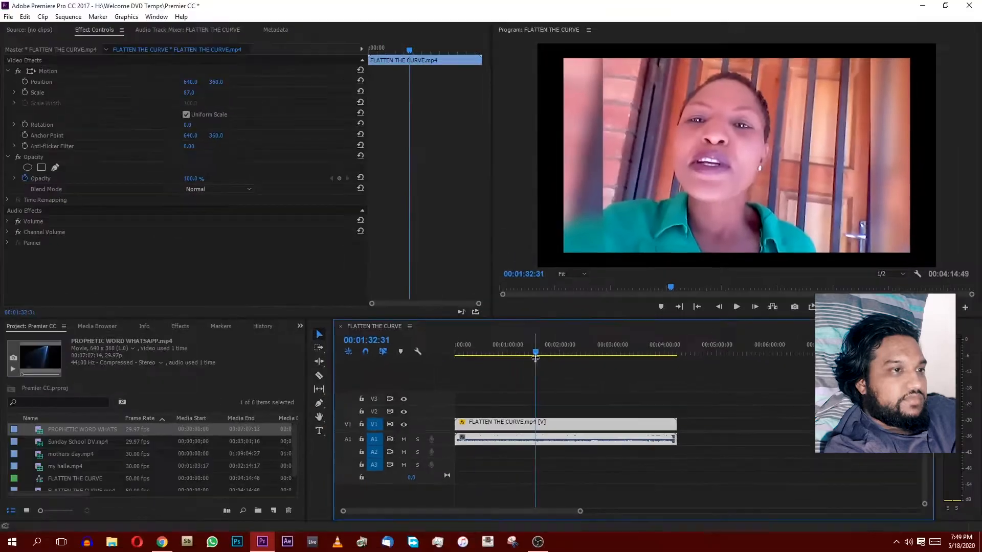
pyautogui.click(360, 91)
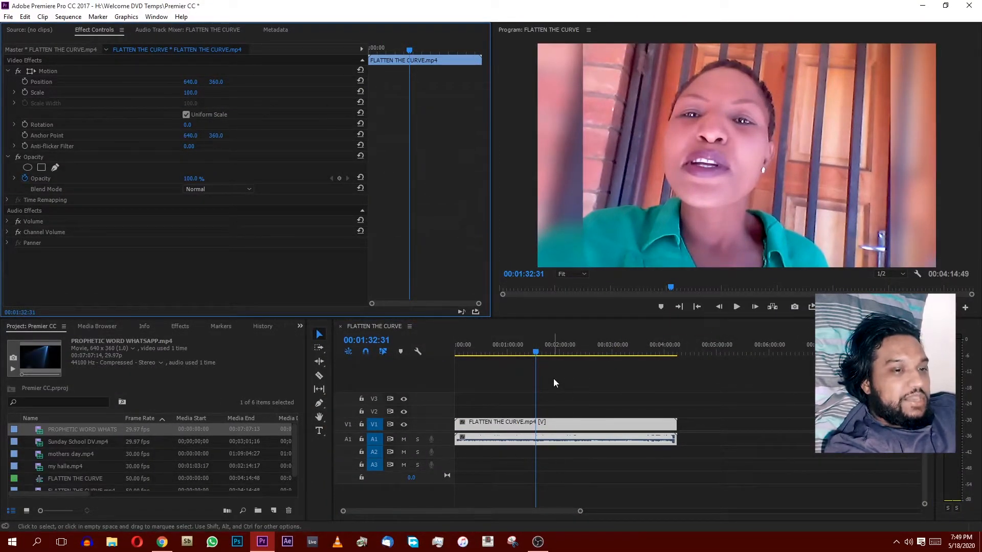
# Split the FLATTEN THE CURVE.mp4 clip at 00:01:12:05 with the Razor tool
pyautogui.click(518, 350)
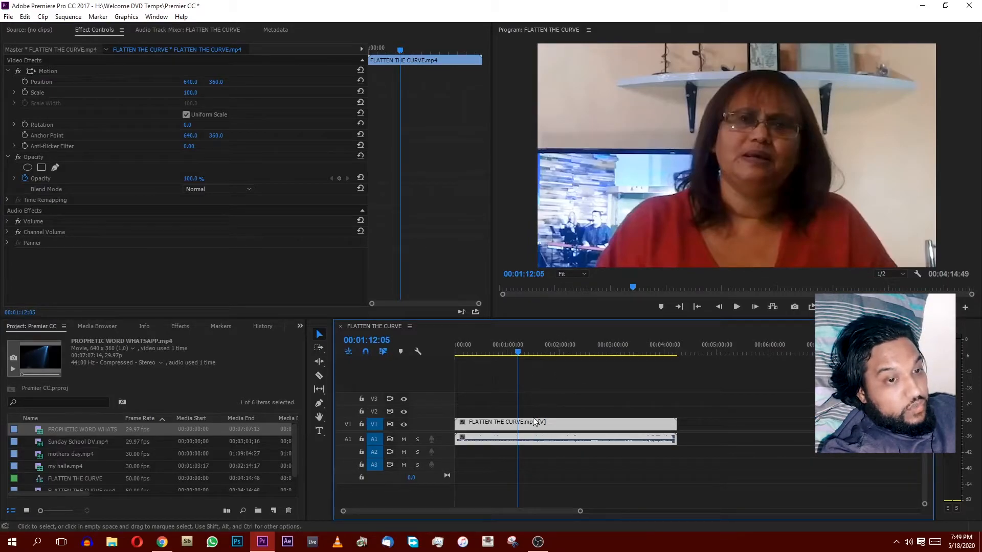
pyautogui.press('c')
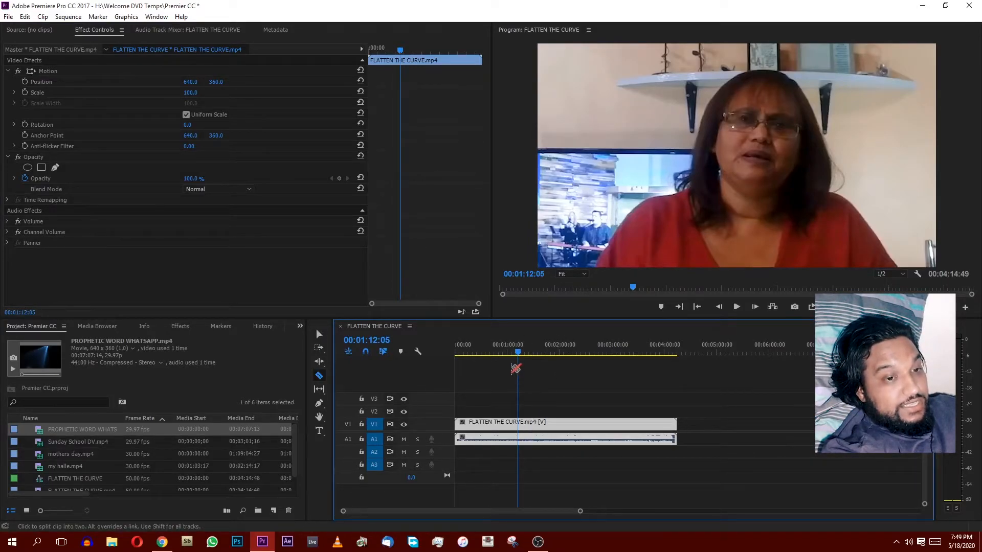
pyautogui.hotkey('ctrl', 's')
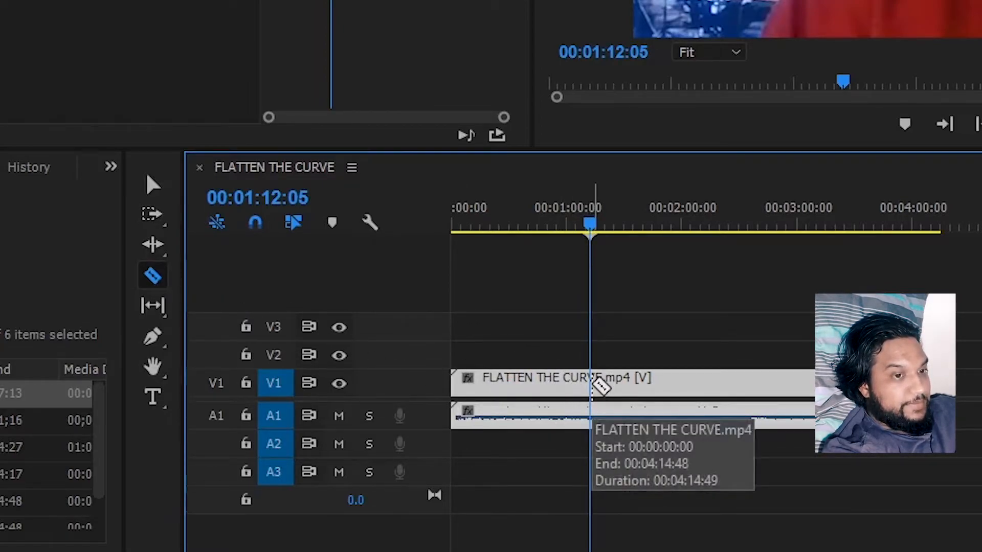
pyautogui.click(593, 382)
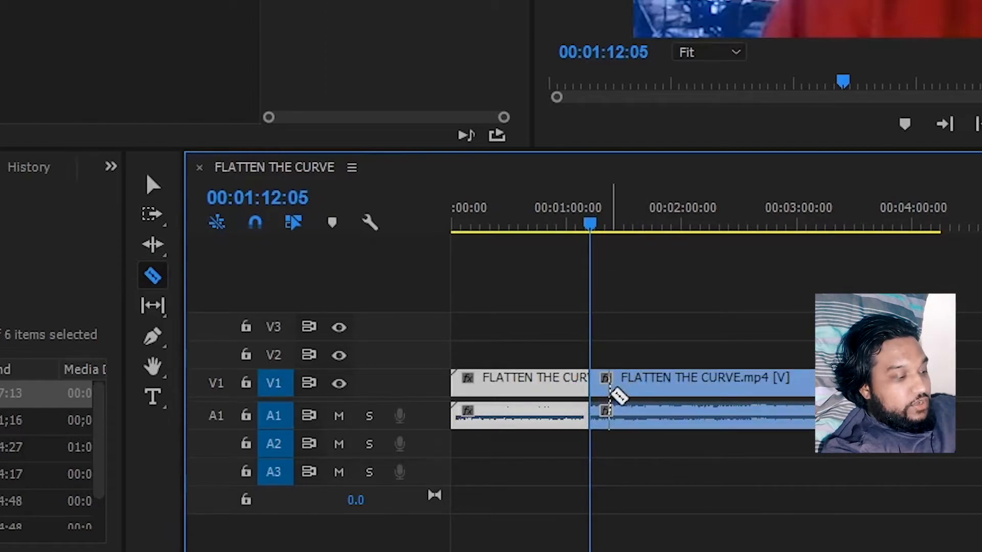
# Trim about 22 seconds off the start of the second segment, leaving a gap after the cut
pyautogui.press('v')
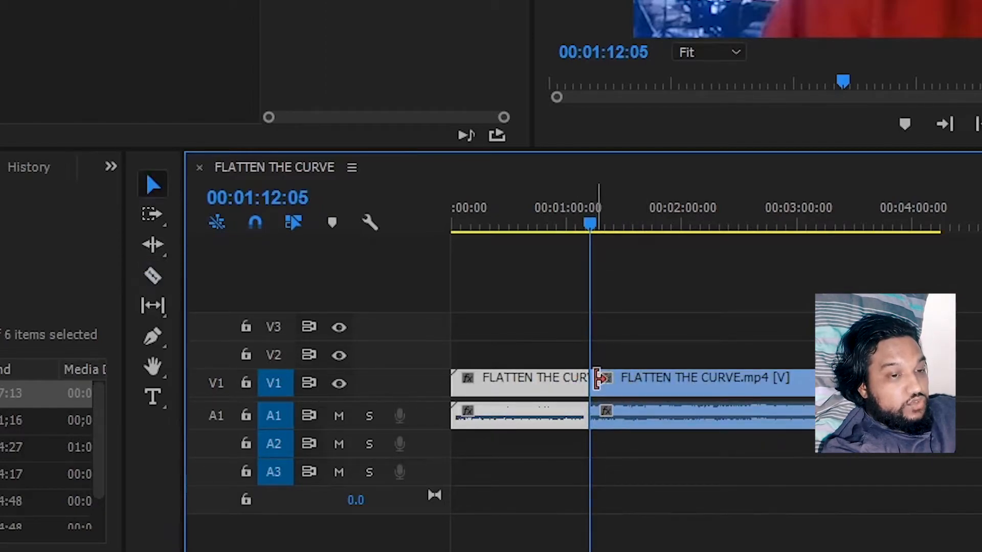
pyautogui.moveTo(599, 379); pyautogui.dragTo(685, 378)
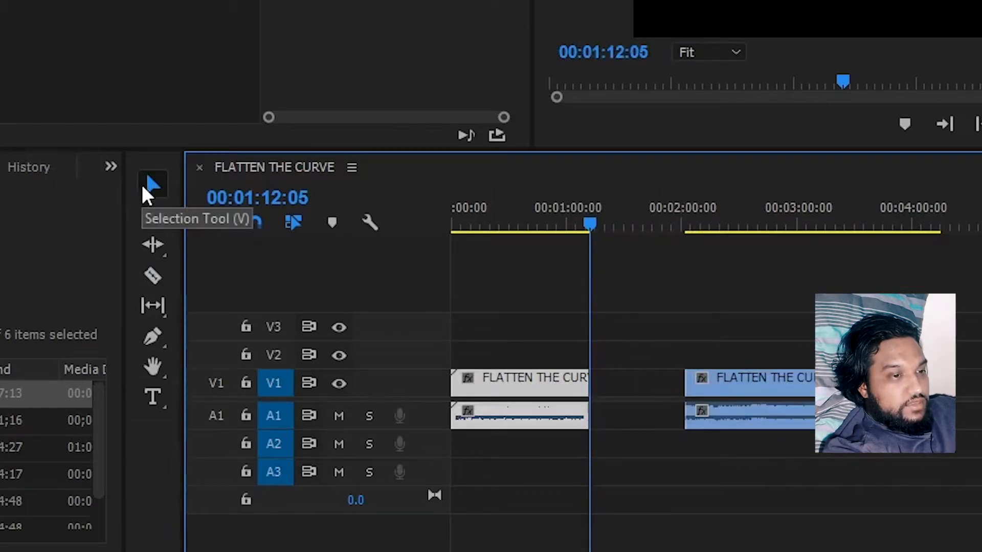
pyautogui.moveTo(700, 381); pyautogui.dragTo(632, 368)
# Ripple delete the gap between the two FLATTEN THE CURVE.mp4 segments
pyautogui.click(612, 380)
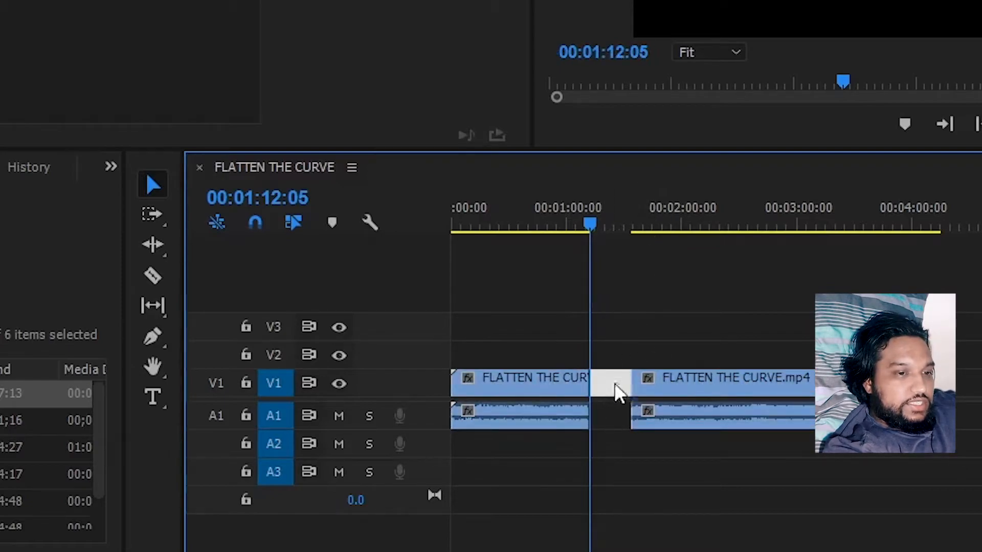
pyautogui.moveTo(585, 220); pyautogui.dragTo(607, 236)
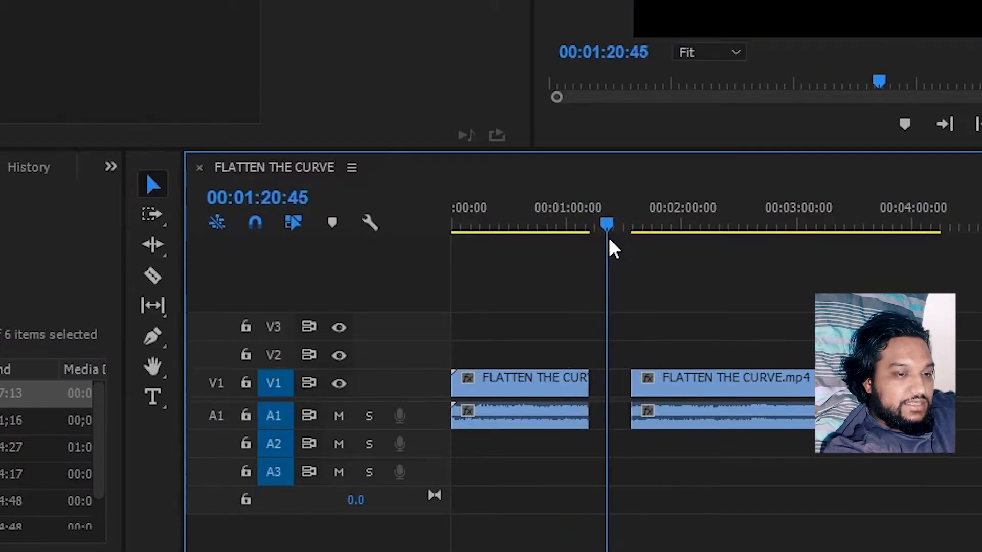
pyautogui.rightClick(615, 386)
pyautogui.click(670, 397)
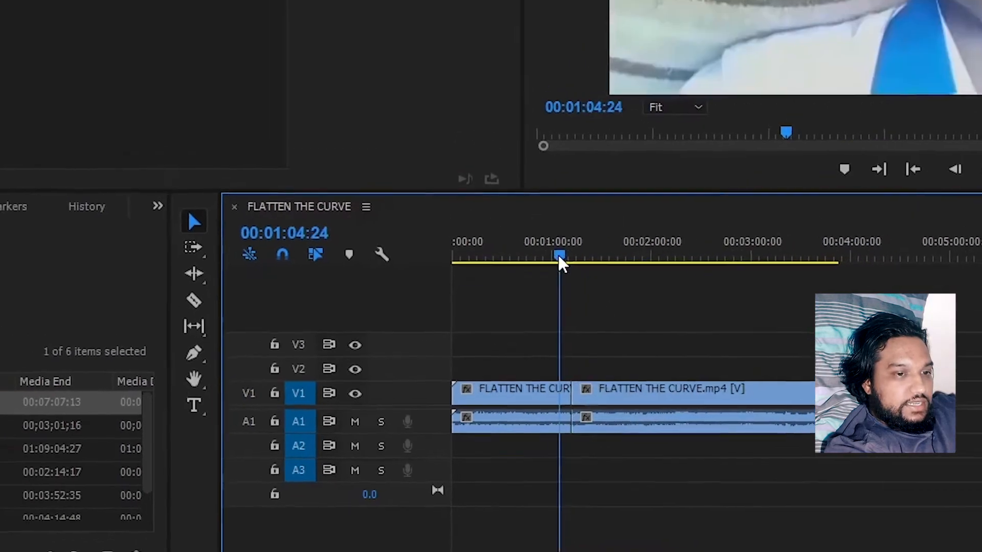
# Play the sequence from 00:01:10:23 across the cut between the two segments, with the system volume lowered
pyautogui.click(544, 294)
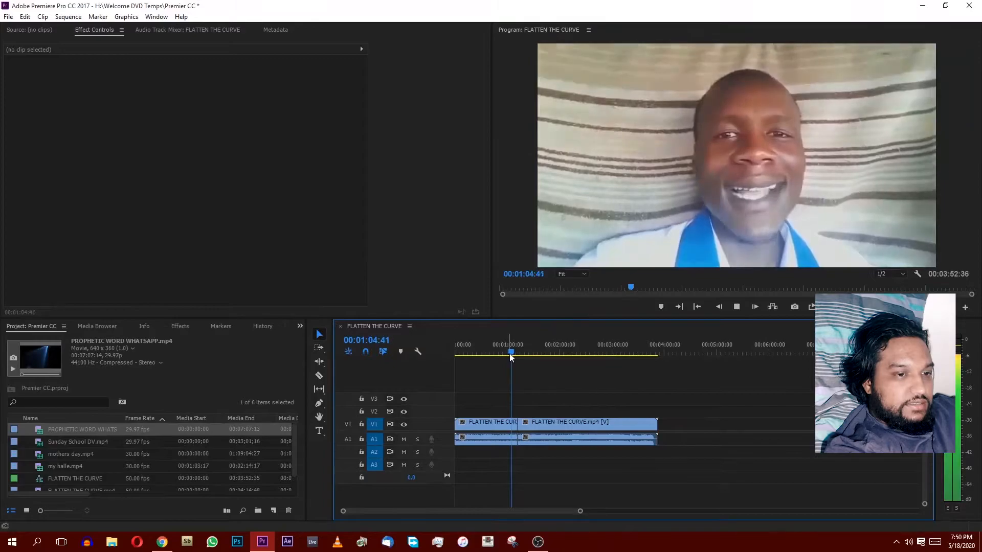
pyautogui.press('-')
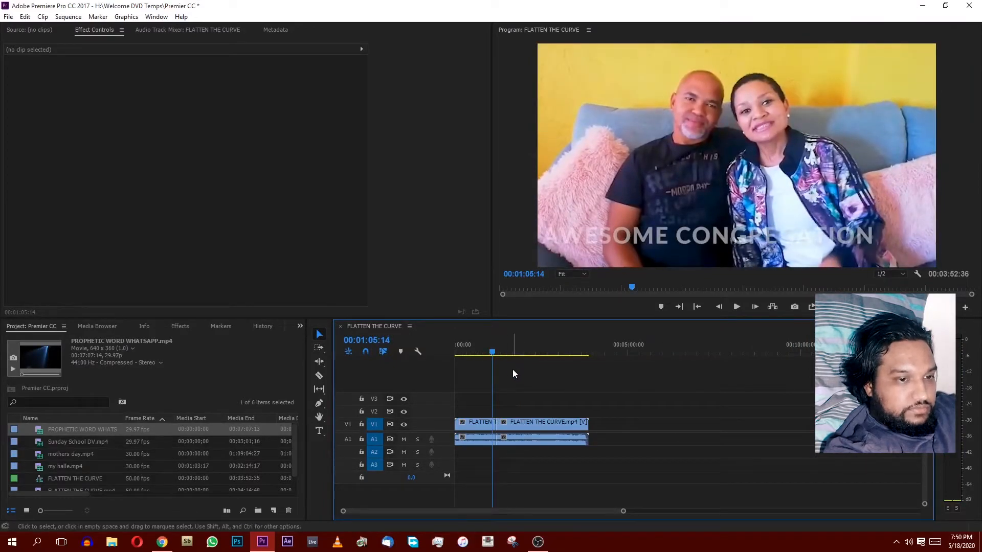
pyautogui.press('=')
pyautogui.press('=')
pyautogui.press('=')
pyautogui.press('=')
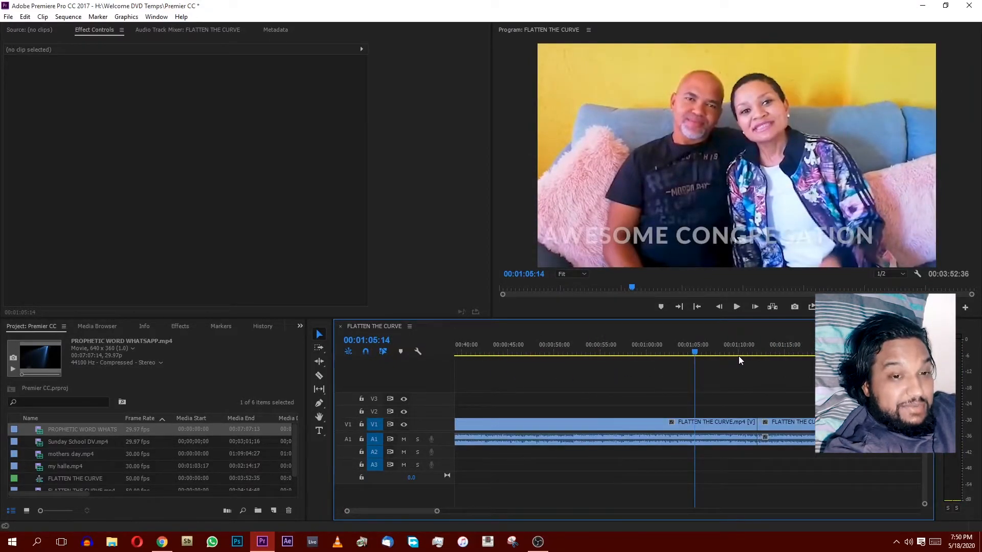
pyautogui.moveTo(739, 348); pyautogui.dragTo(743, 349)
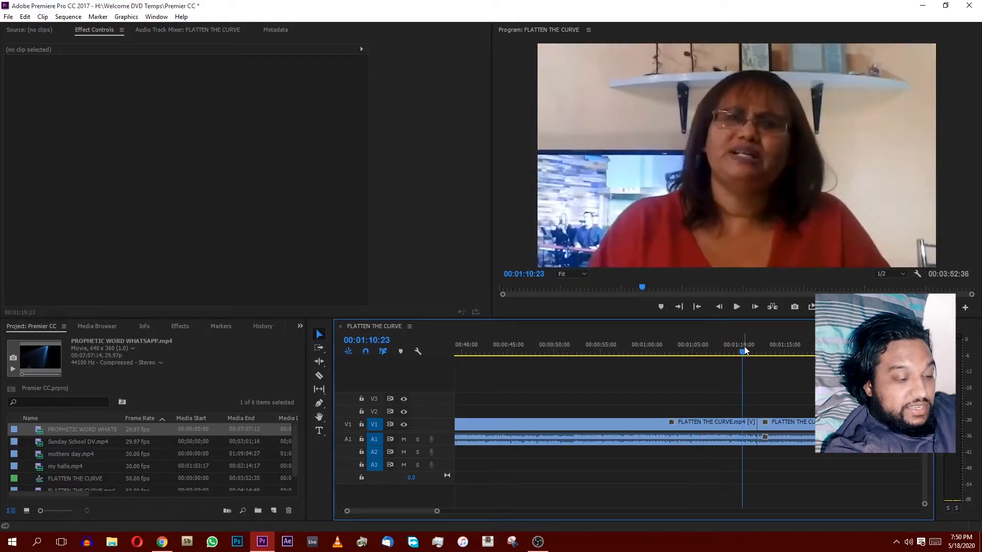
pyautogui.press('XF86AudioLowerVolume')
pyautogui.press('XF86AudioLowerVolume')
pyautogui.press('XF86AudioLowerVolume')
pyautogui.press('XF86AudioLowerVolume')
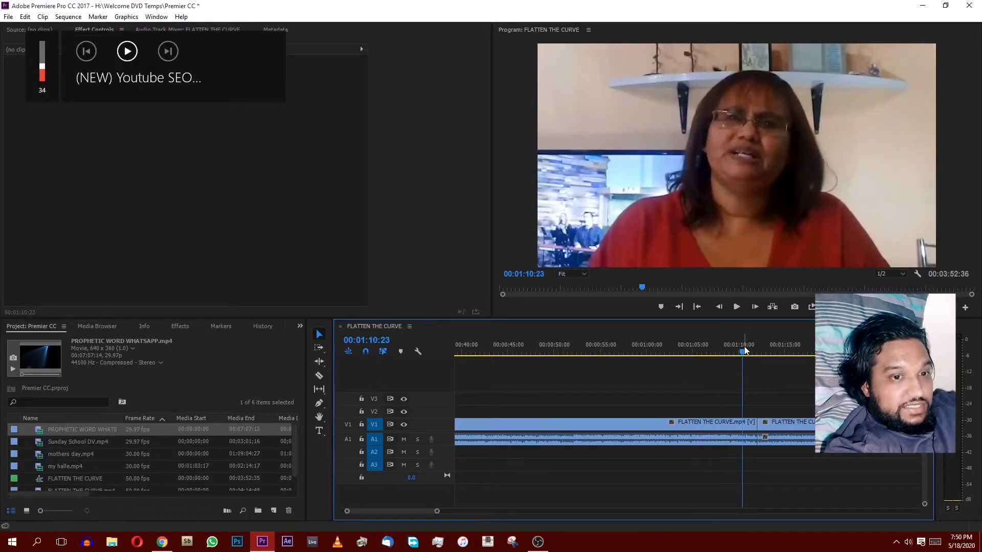
pyautogui.press('space')
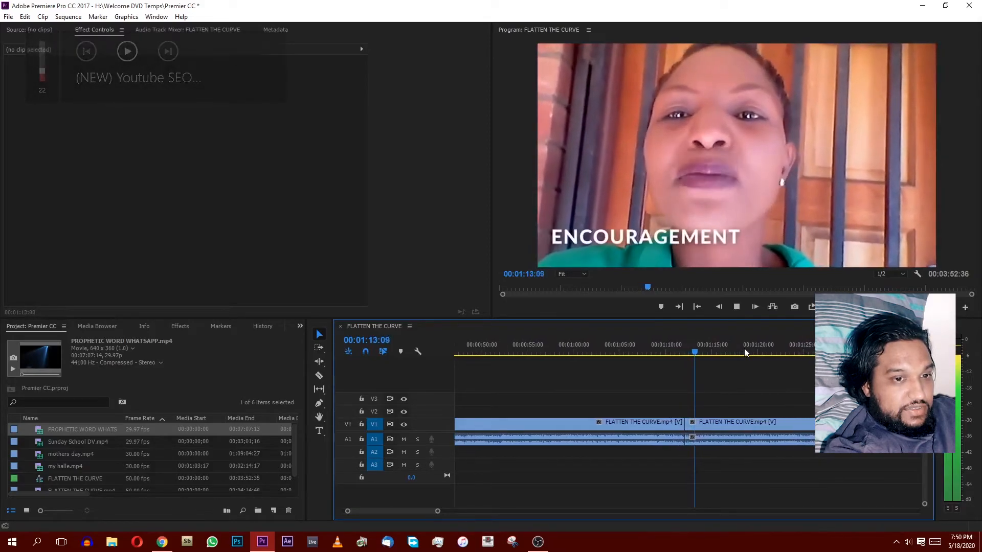
pyautogui.press('space')
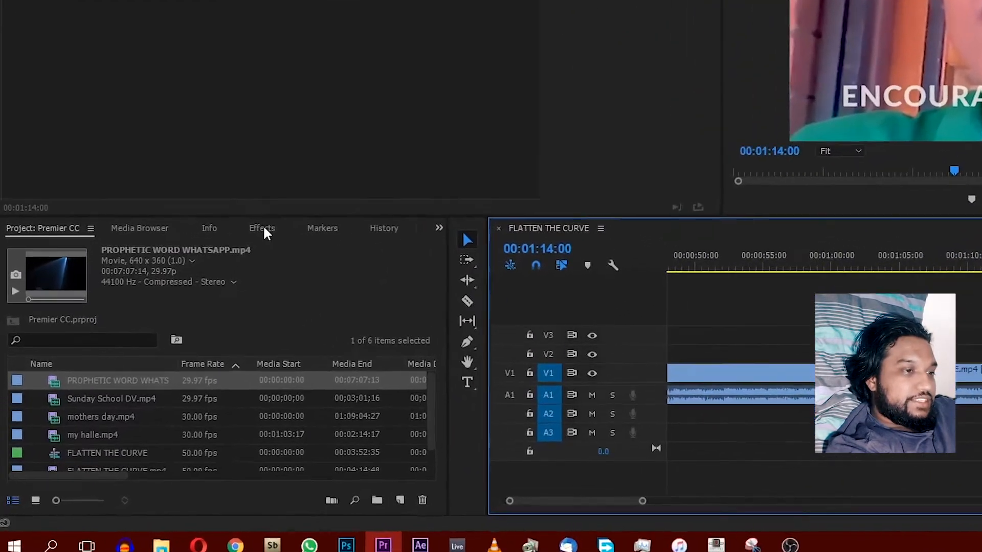
# Apply the Cross Dissolve video transition at the cut between the two FLATTEN THE CURVE.mp4 segments and play it back
pyautogui.click(181, 326)
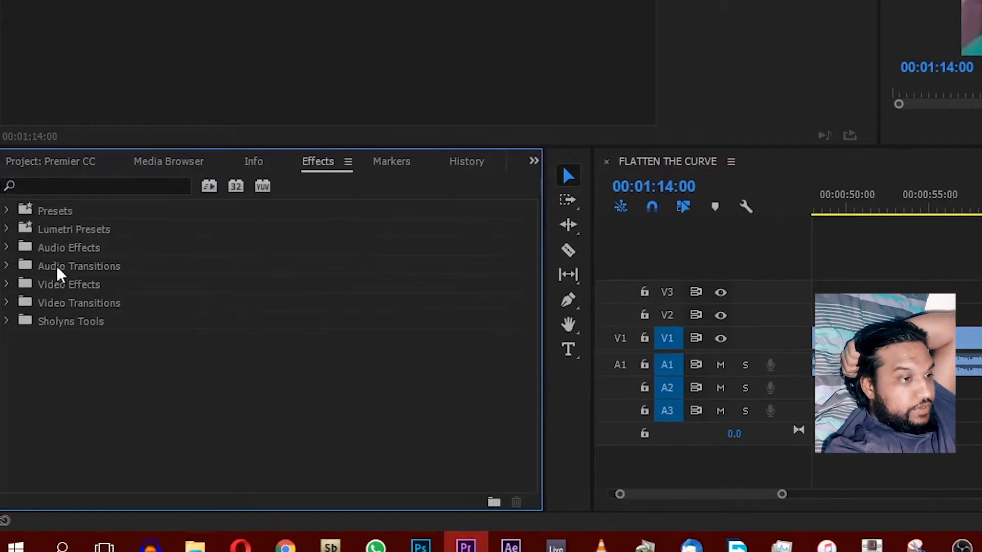
pyautogui.click(8, 303)
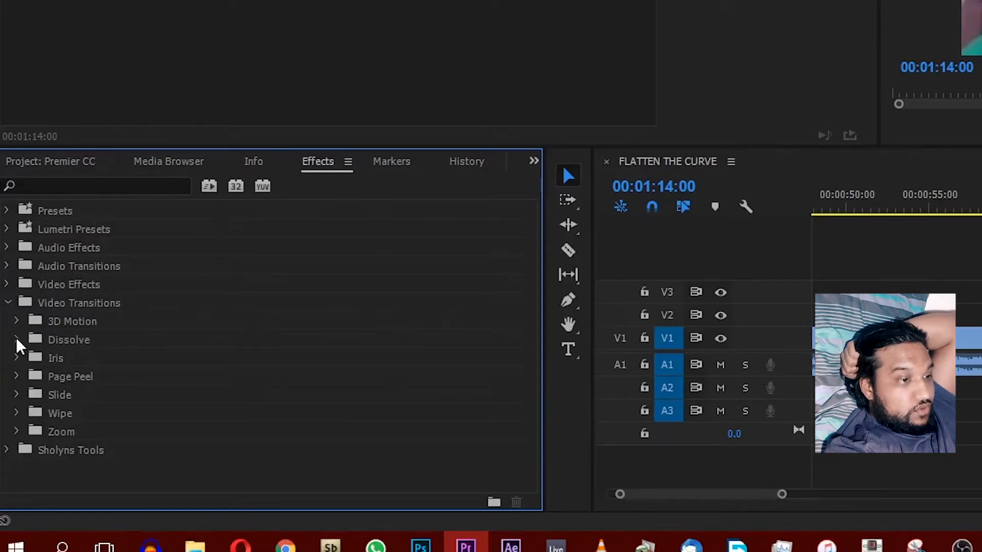
pyautogui.click(16, 339)
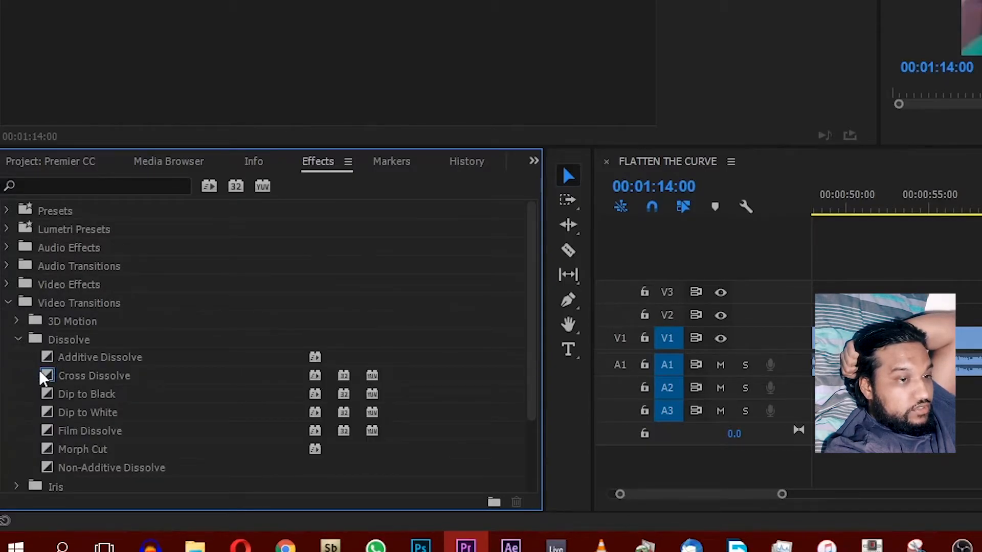
pyautogui.moveTo(45, 377); pyautogui.dragTo(981, 340)
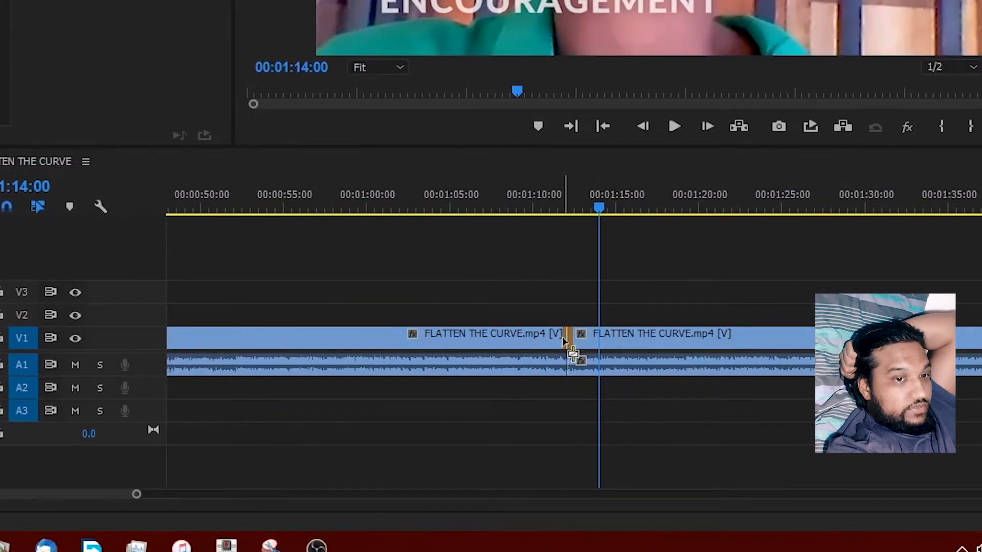
pyautogui.moveTo(563, 338); pyautogui.dragTo(565, 339)
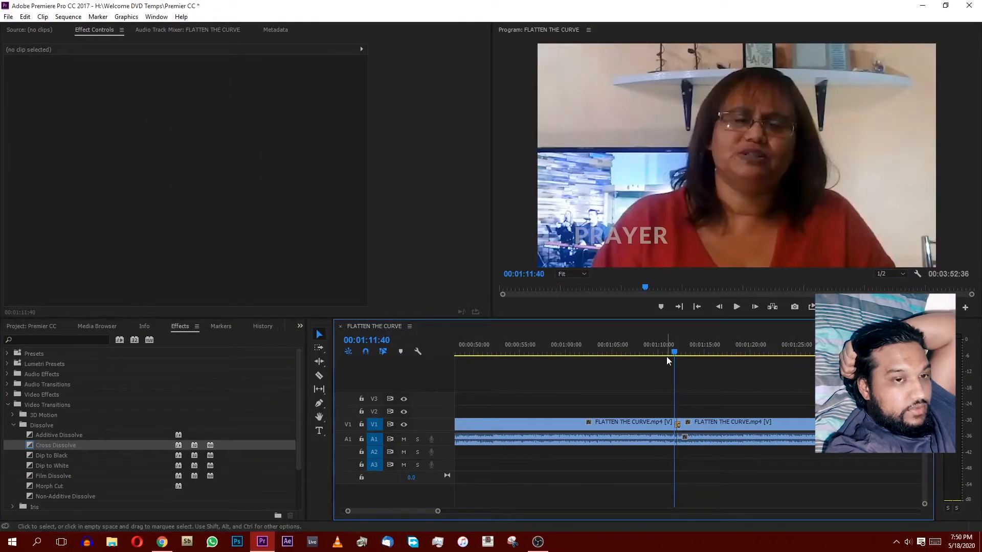
pyautogui.press('space')
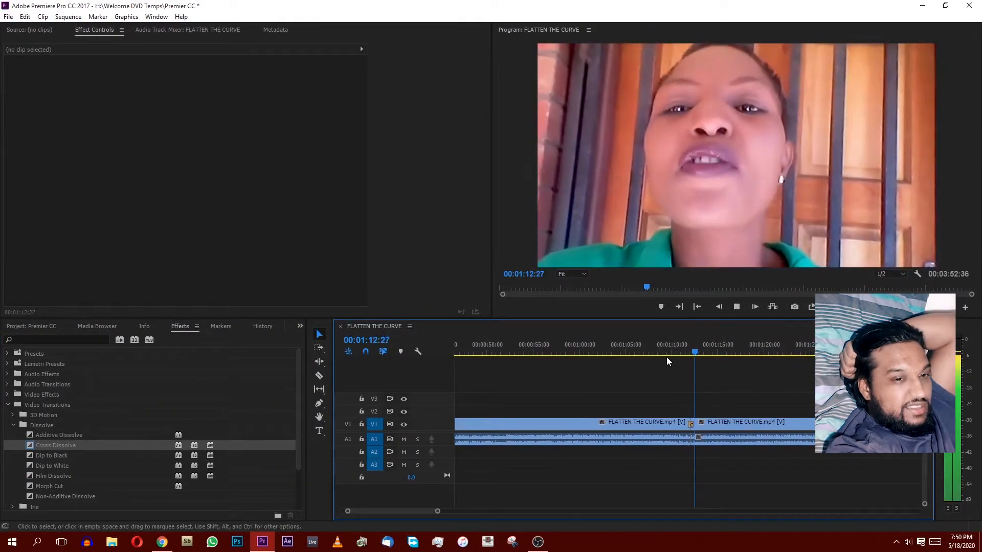
pyautogui.press('space')
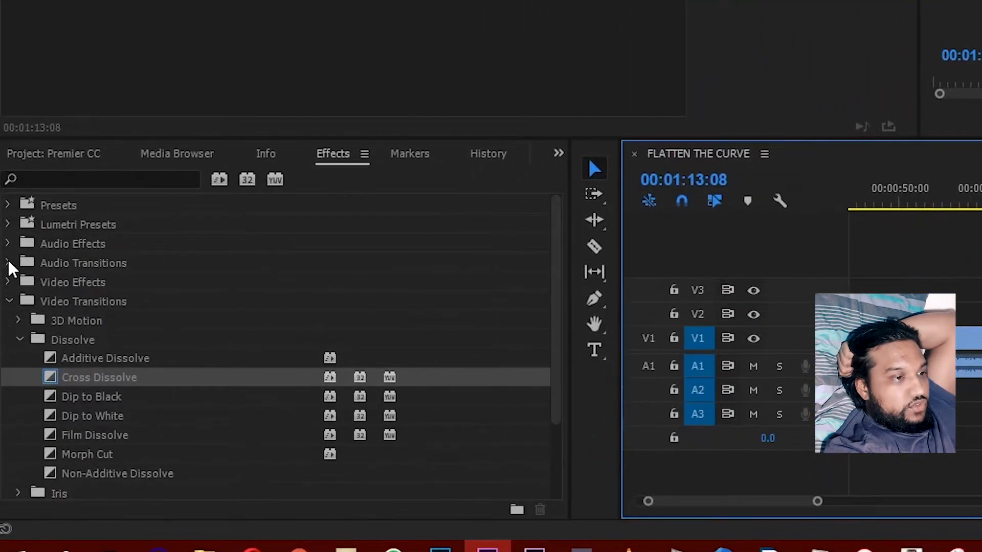
# Apply the Constant Power audio crossfade at the cut on track A1 and play the transition from 00:01:11:40
pyautogui.click(7, 384)
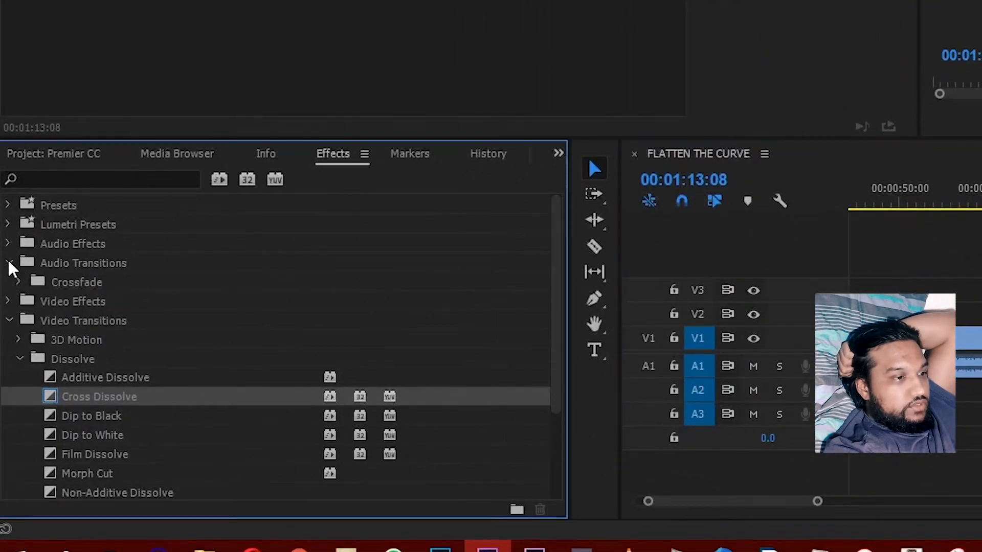
pyautogui.click(18, 282)
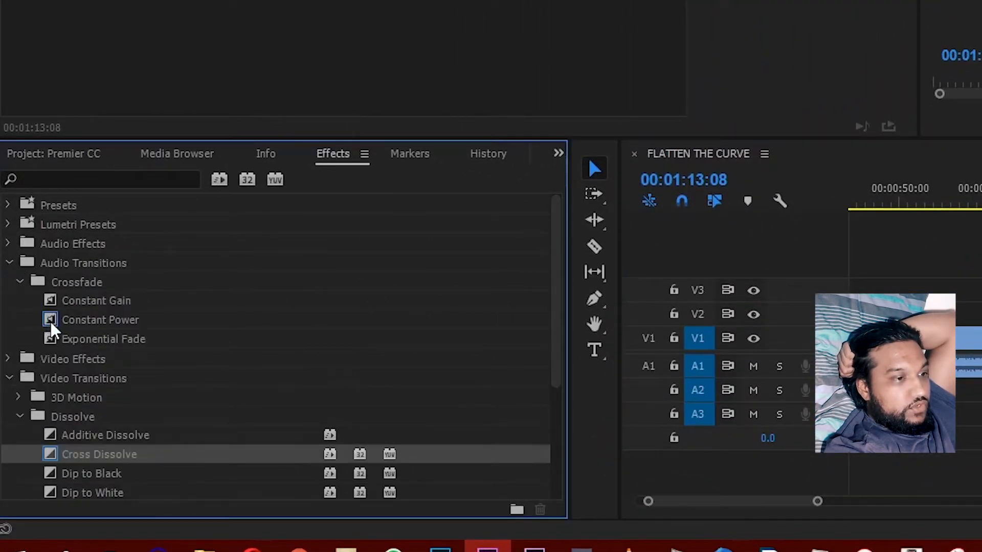
pyautogui.moveTo(50, 320); pyautogui.dragTo(602, 385)
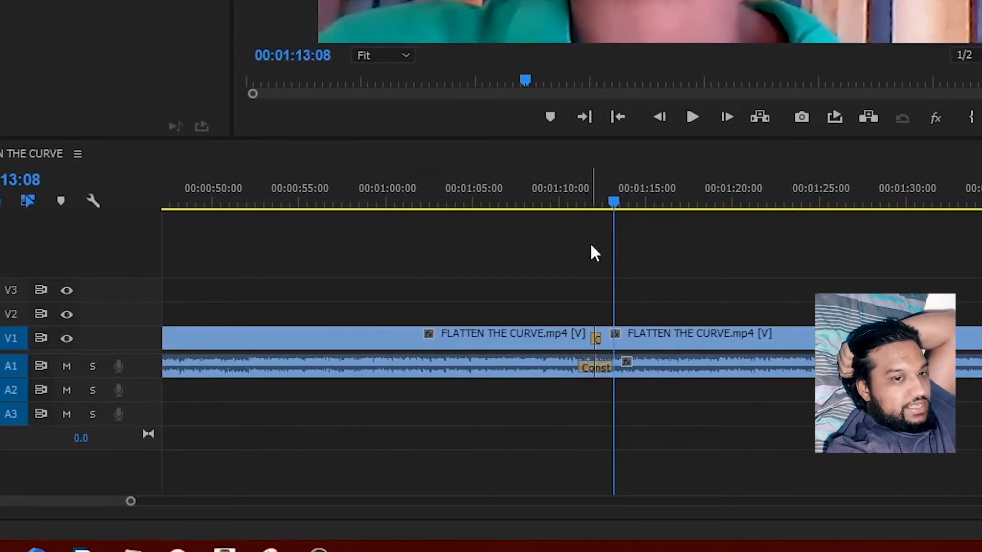
pyautogui.click(589, 197)
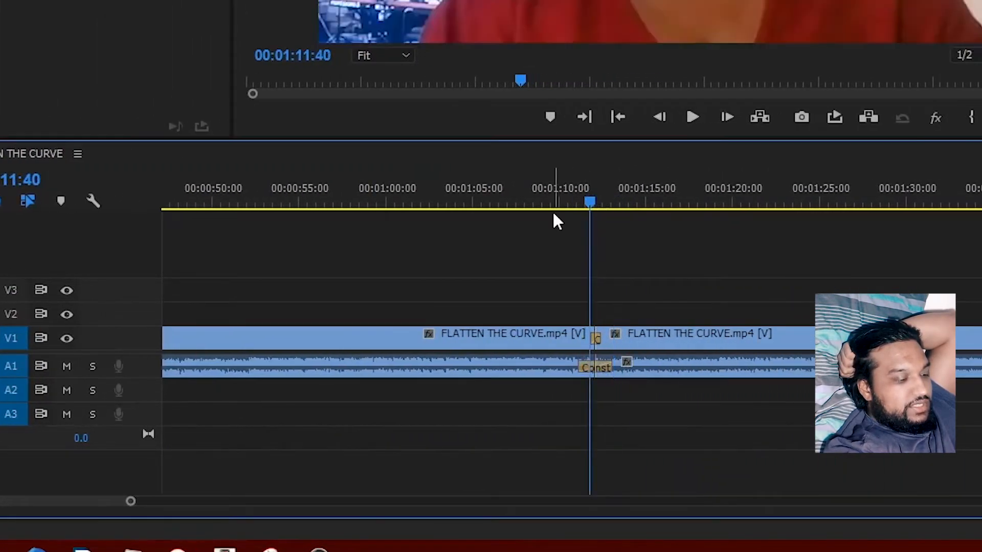
pyautogui.press('space')
pyautogui.press('space')
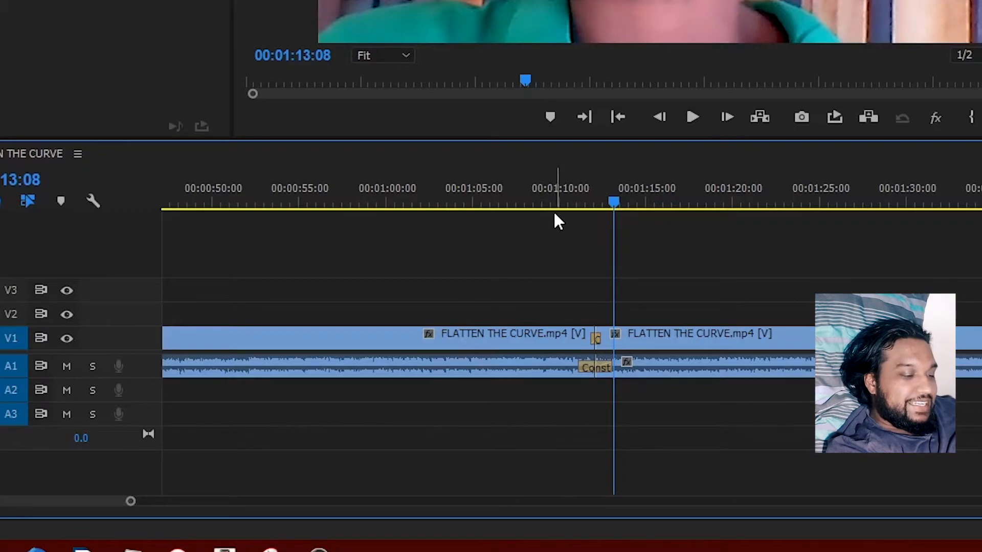
# Select both FLATTEN THE CURVE.mp4 segments and mark the selection as the sequence's in-to-out range
pyautogui.press('-')
pyautogui.press('-')
pyautogui.press('-')
pyautogui.press('-')
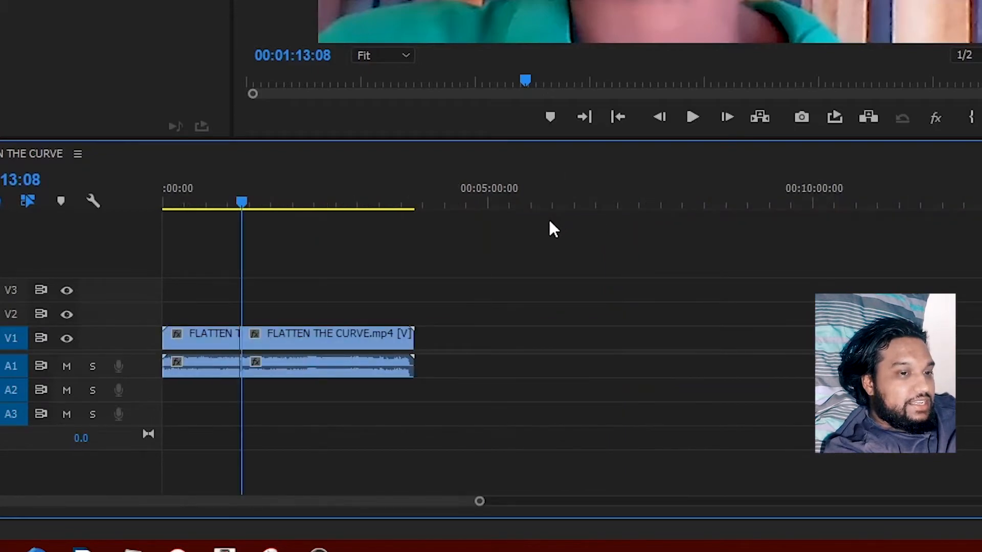
pyautogui.moveTo(474, 316); pyautogui.dragTo(149, 399)
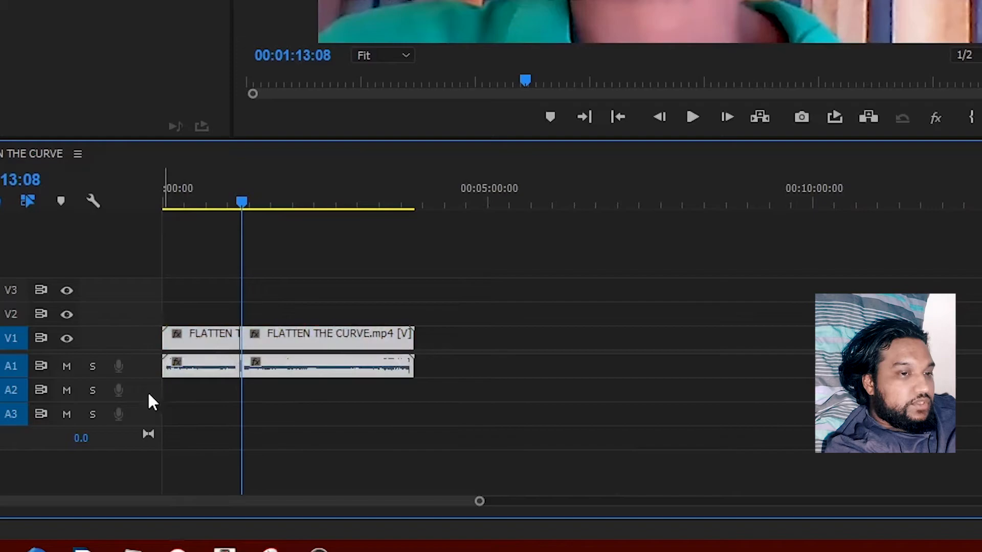
pyautogui.rightClick(284, 199)
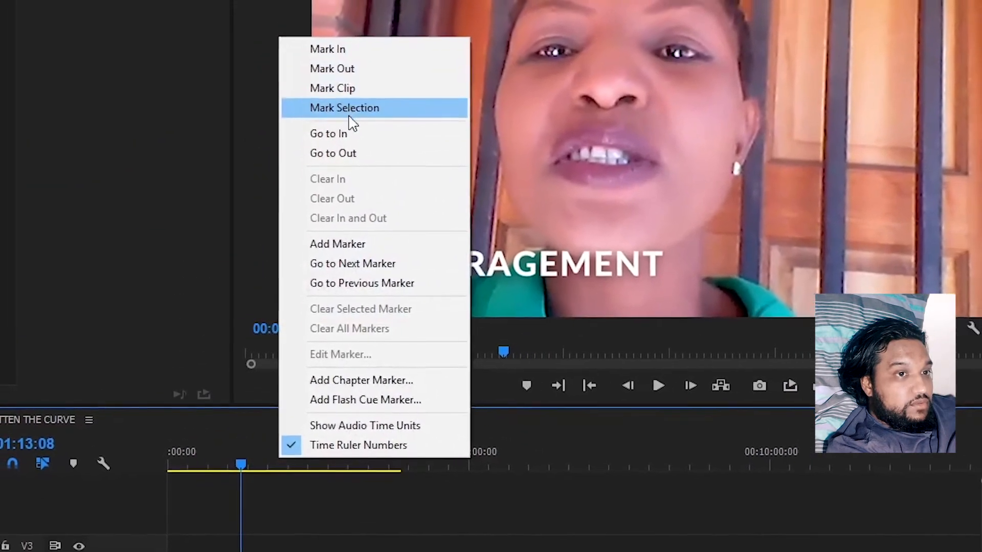
pyautogui.click(350, 114)
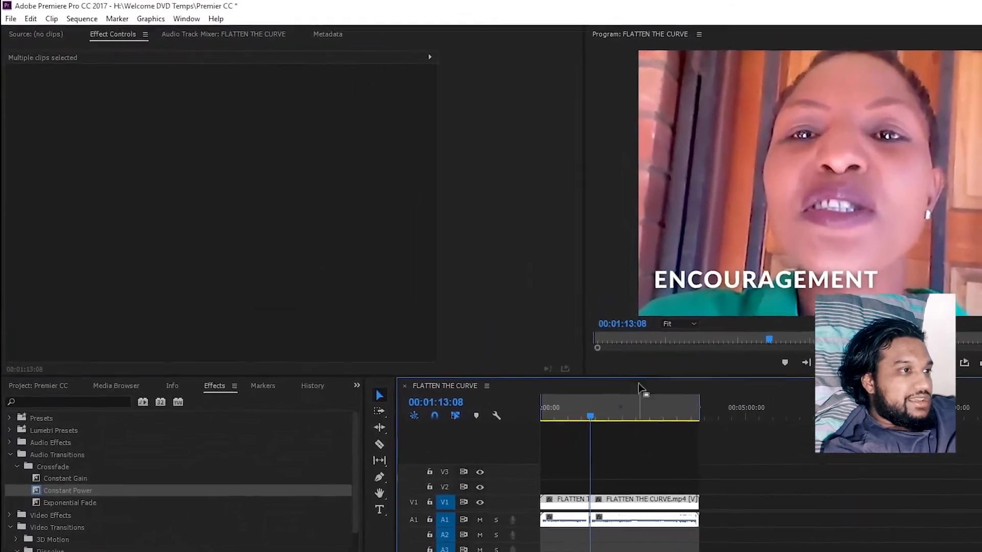
# Open the media export settings for the FLATTEN THE CURVE sequence
pyautogui.click(11, 21)
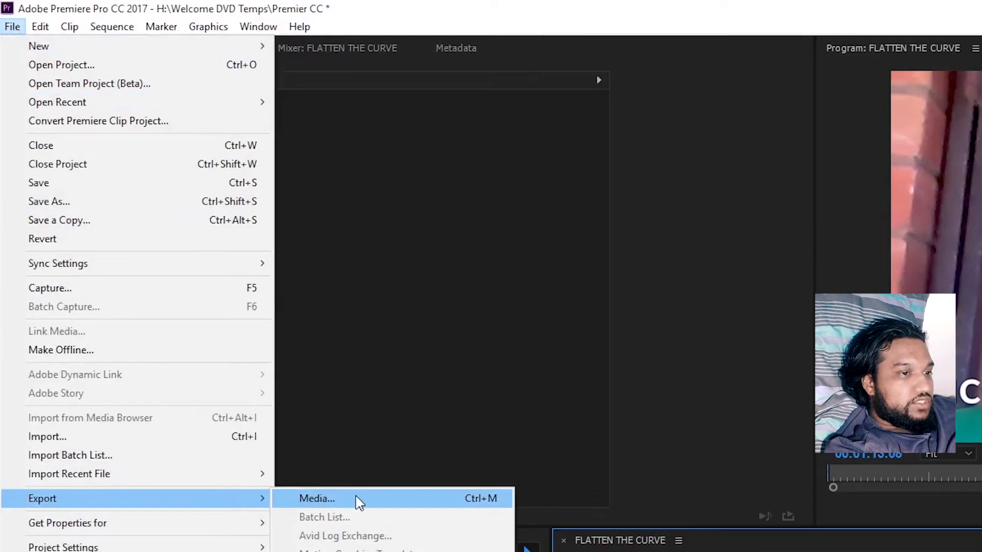
pyautogui.click(357, 500)
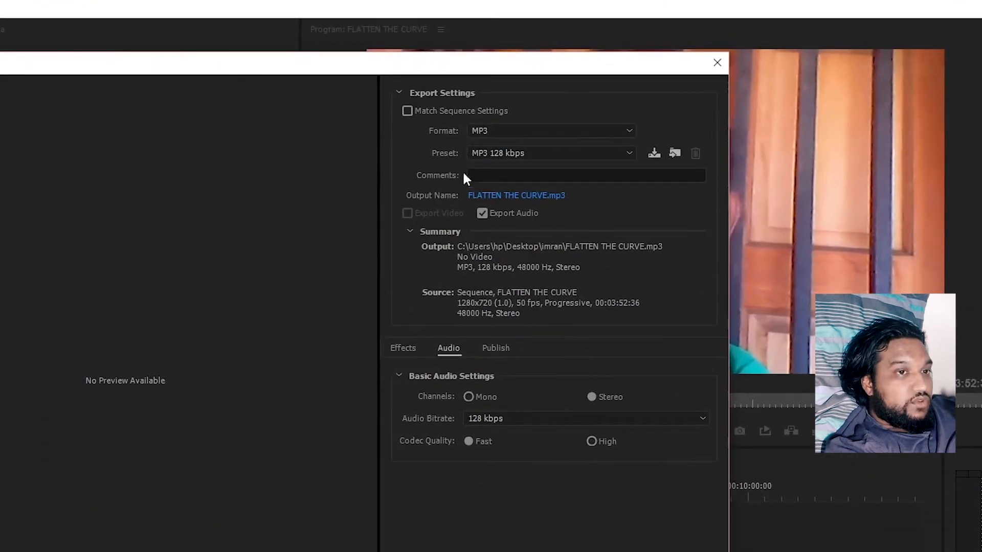
pyautogui.click(487, 130)
pyautogui.click(492, 130)
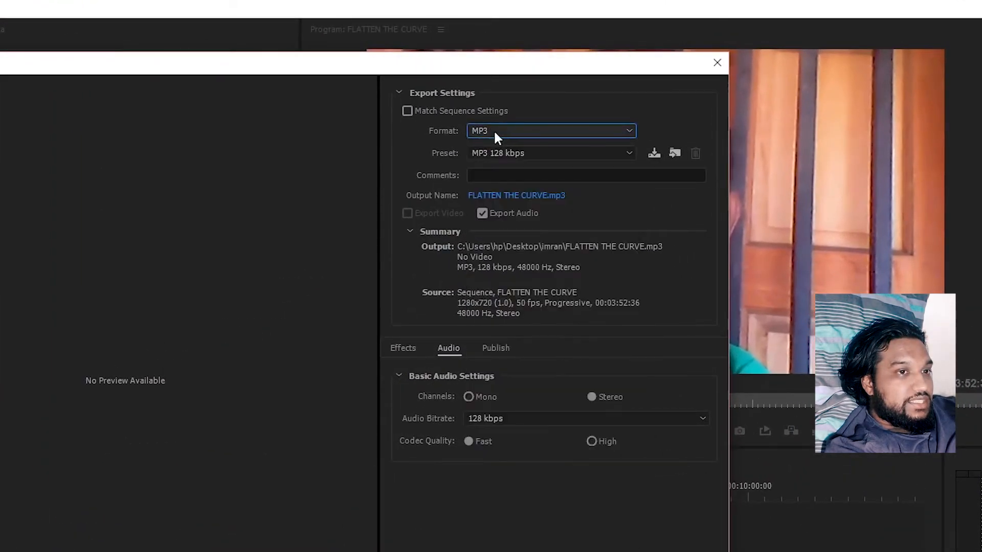
# Try matching the sequence settings and naming the output FLATTEN THE HJHGJHJG on the Desktop
pyautogui.click(430, 111)
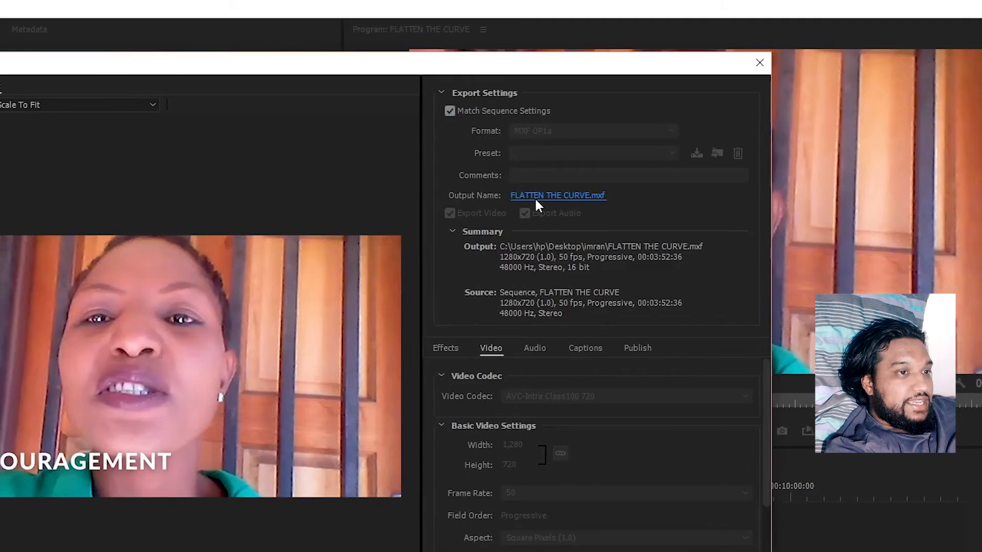
pyautogui.click(515, 195)
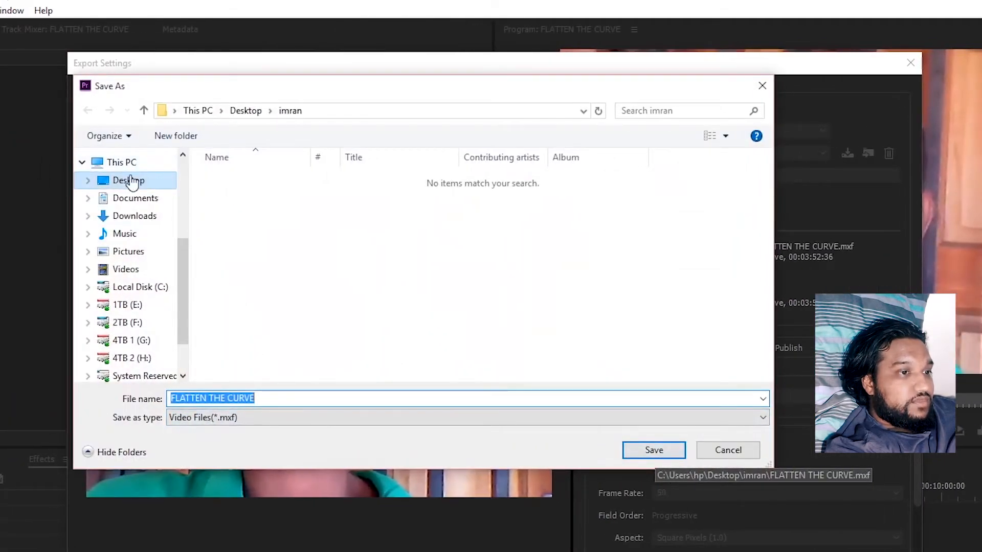
pyautogui.click(131, 181)
pyautogui.click(285, 397)
pyautogui.doubleClick(285, 397)
pyautogui.write('H')
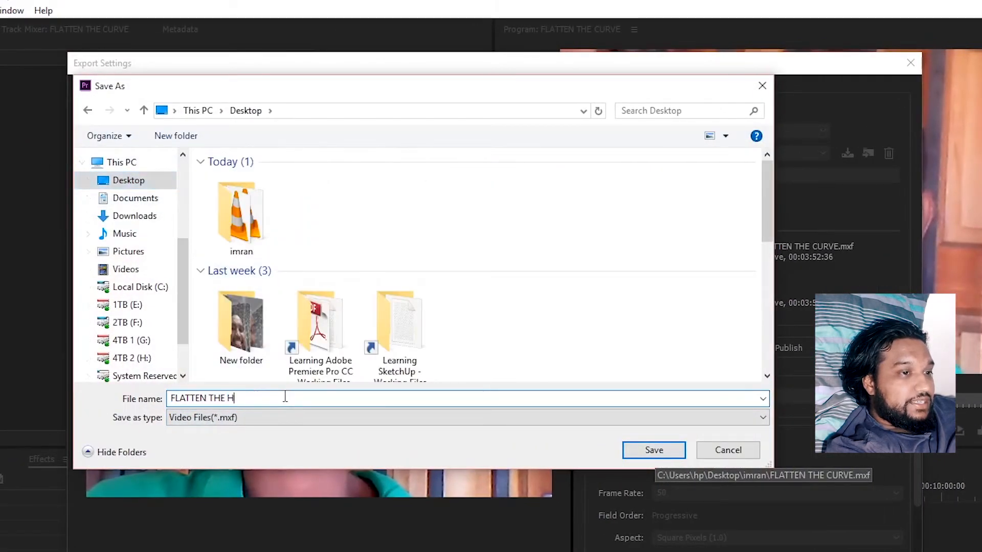
pyautogui.write('JHGJHJG')
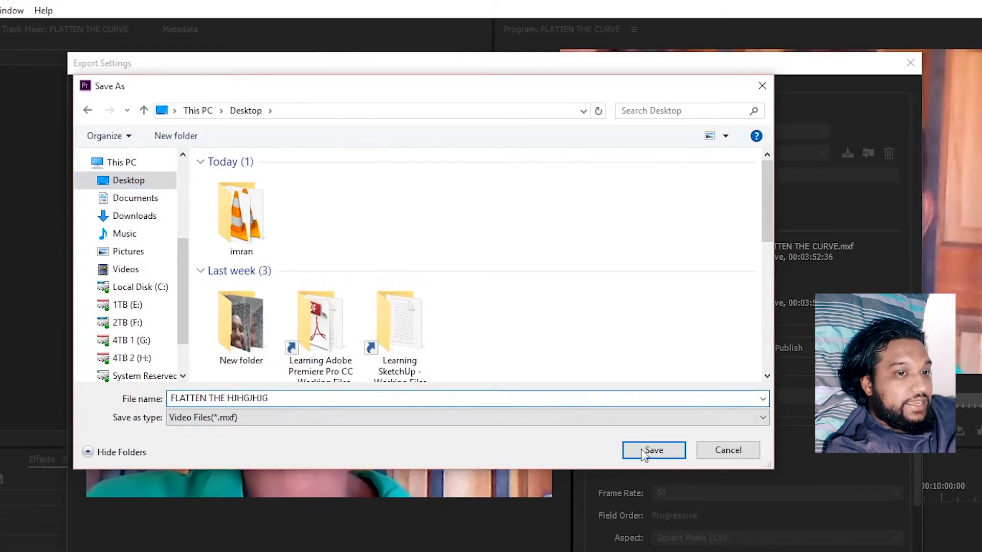
pyautogui.click(716, 448)
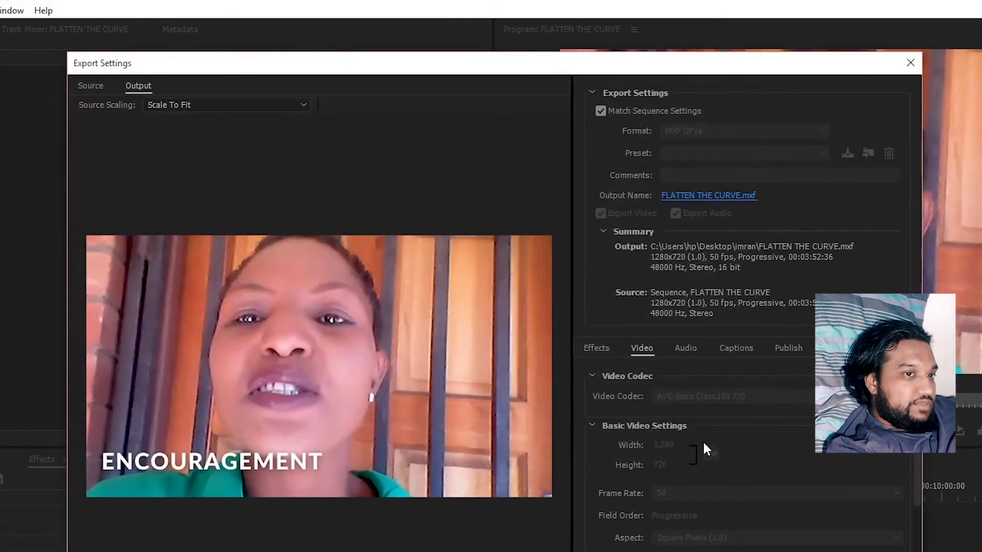
pyautogui.click(601, 111)
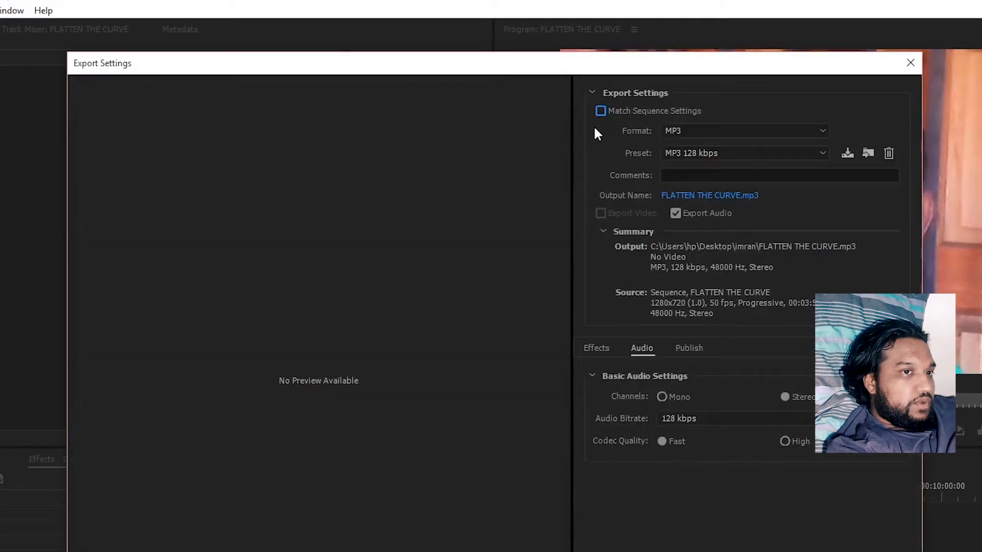
# Set the export format to H.264 with the Match Source - Medium bitrate preset
pyautogui.click(735, 131)
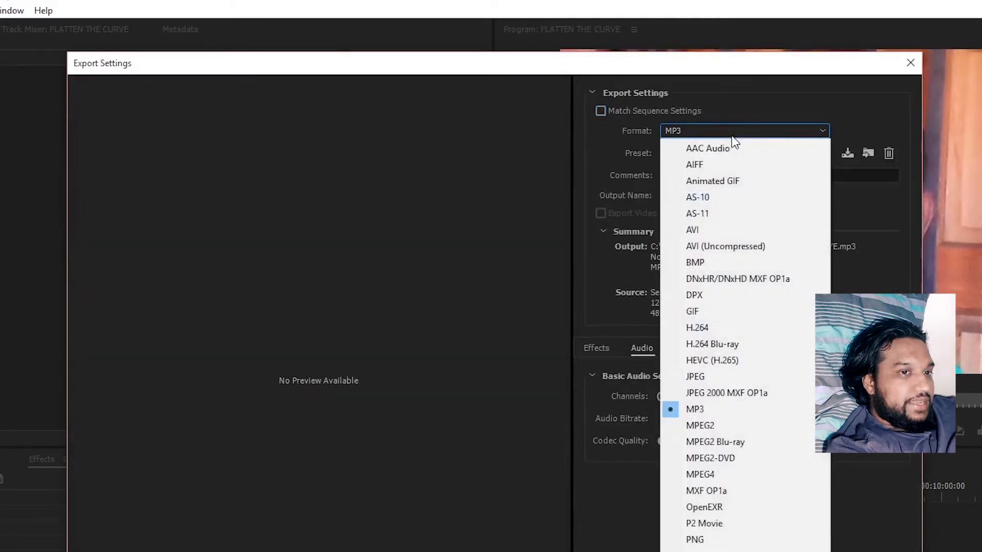
pyautogui.click(723, 329)
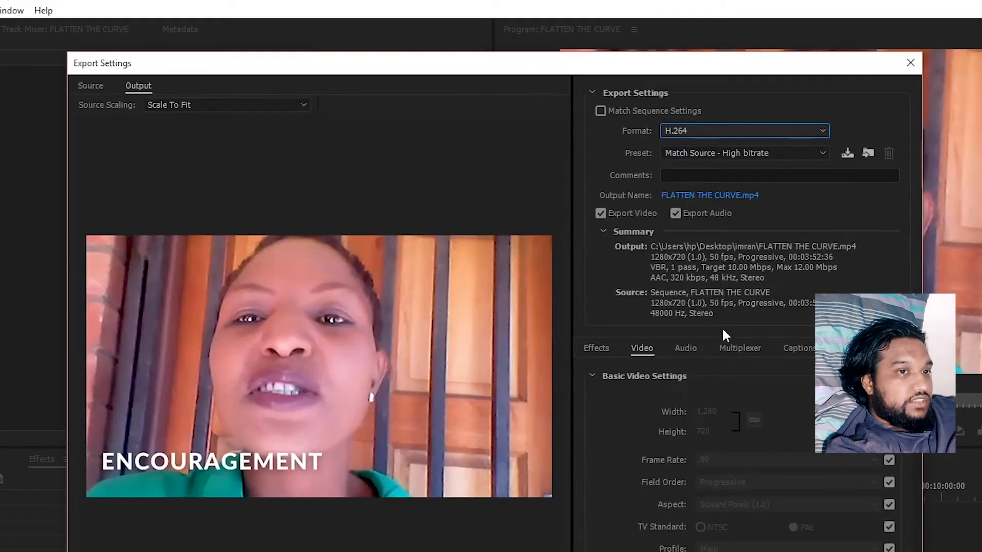
pyautogui.click(733, 154)
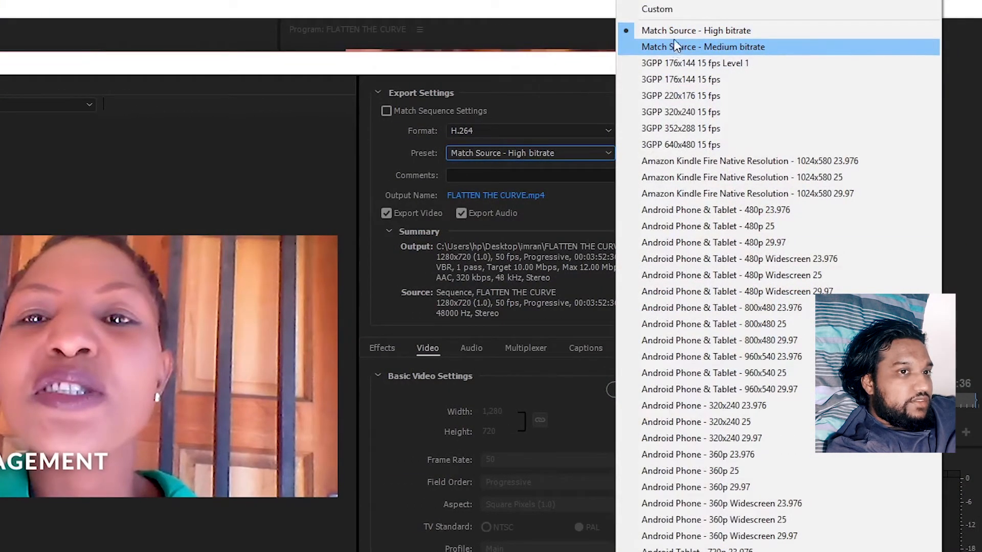
pyautogui.click(544, 155)
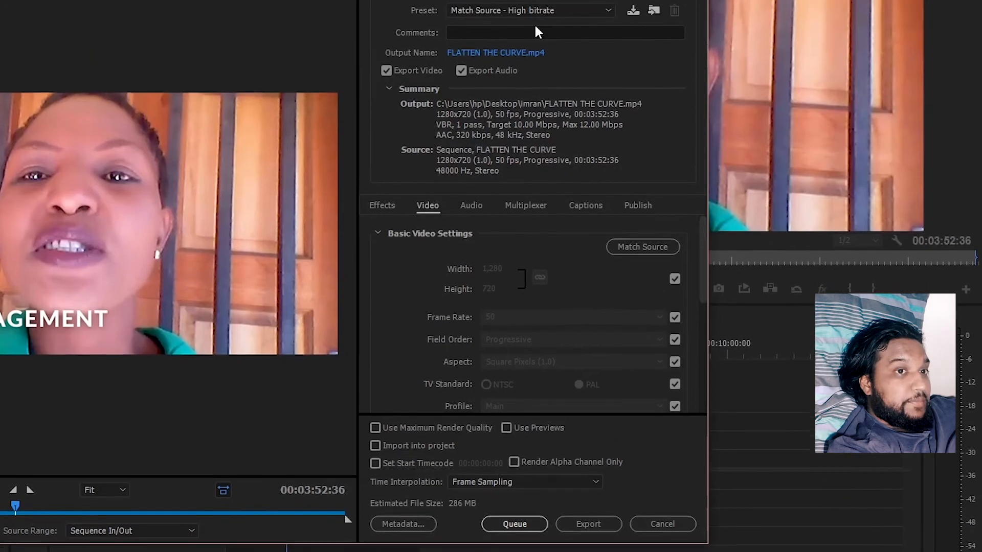
pyautogui.click(537, 82)
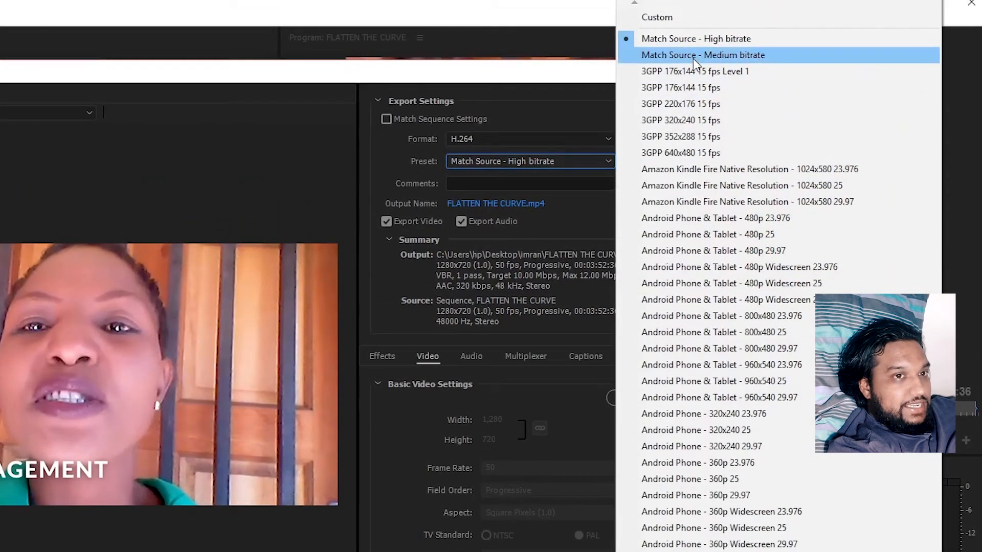
pyautogui.click(694, 60)
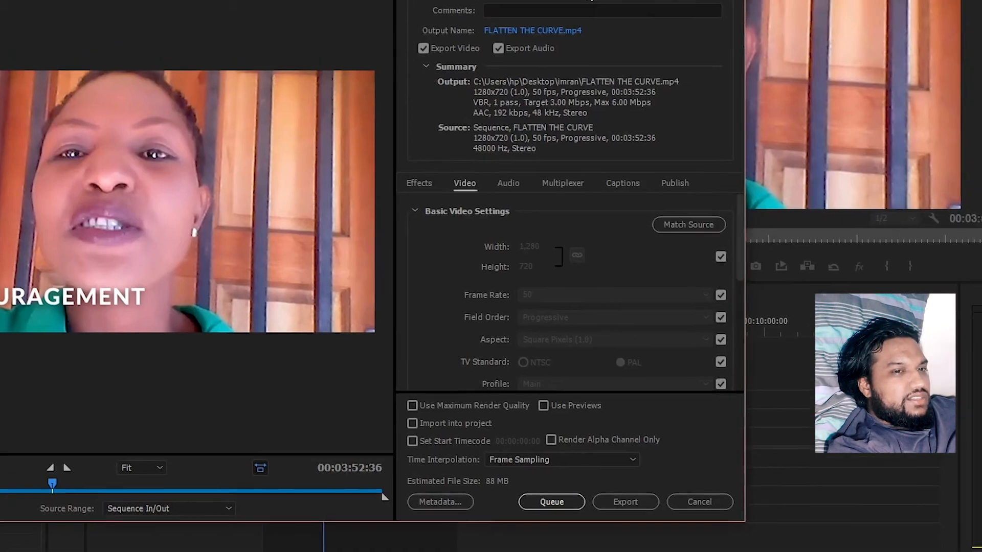
pyautogui.click(571, 0)
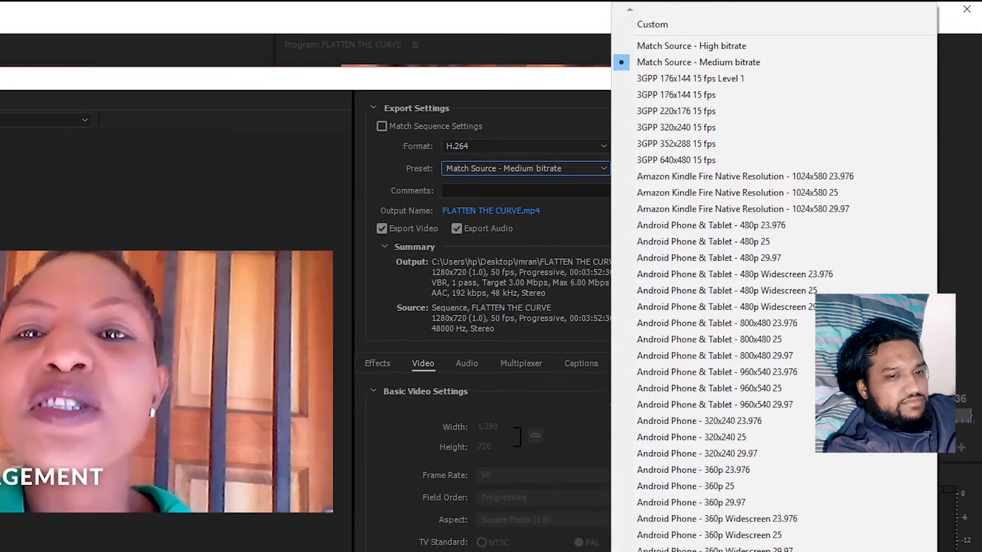
pyautogui.press('Escape')
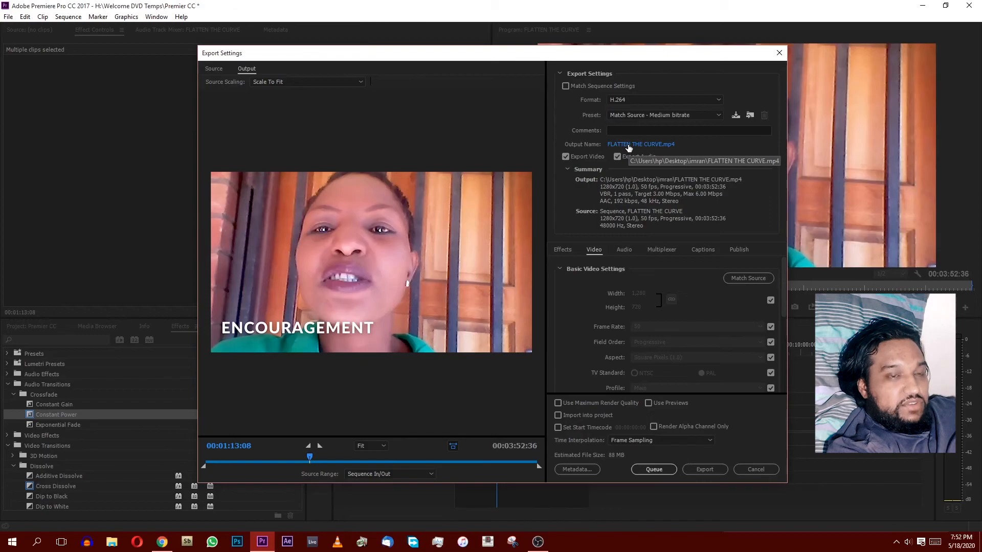
# Name the output file FLATTEN THE BNBN on the Desktop and export the sequence immediately
pyautogui.click(659, 146)
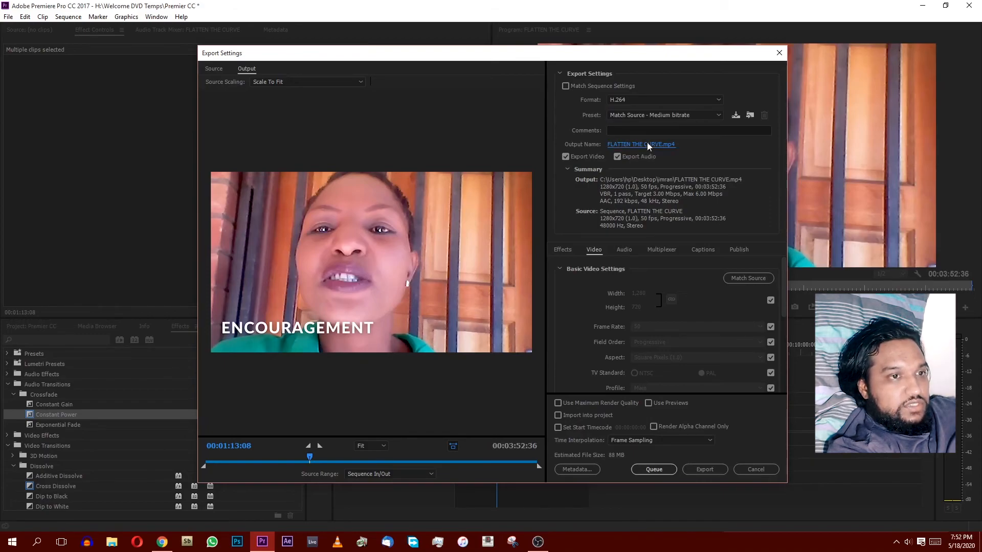
pyautogui.click(222, 133)
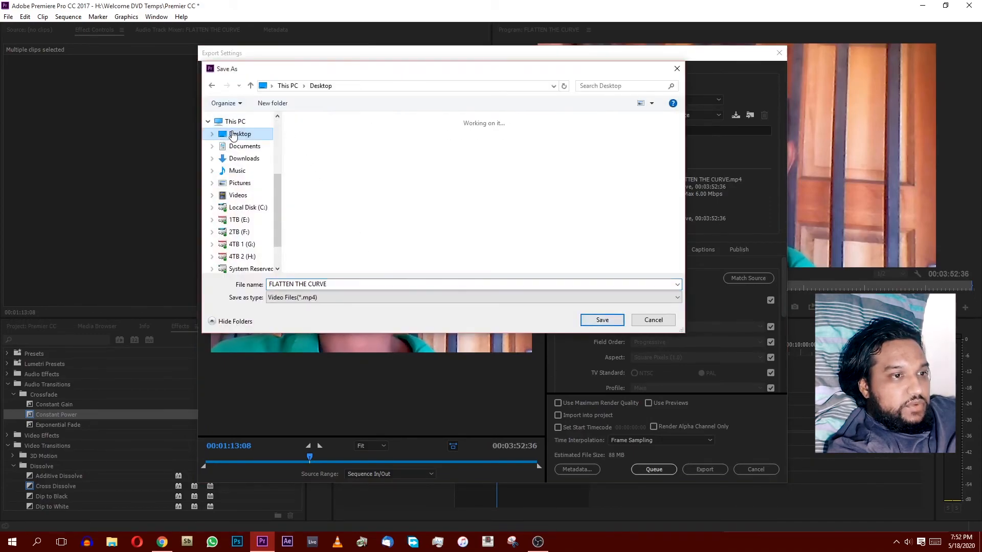
pyautogui.click(335, 286)
pyautogui.press('BackSpace')
pyautogui.press('BackSpace')
pyautogui.press('BackSpace')
pyautogui.press('BackSpace')
pyautogui.press('BackSpace')
pyautogui.write('BNBN')
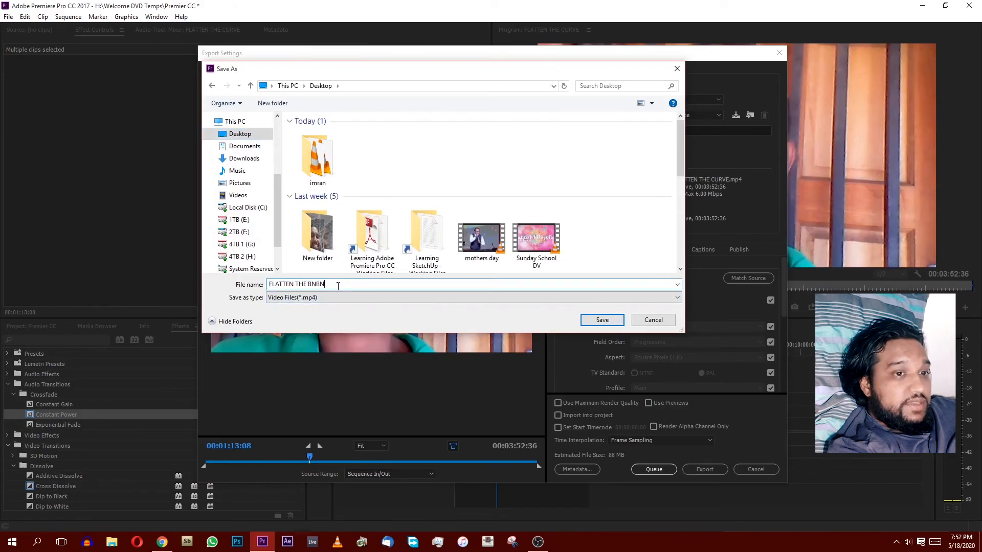
pyautogui.press('Return')
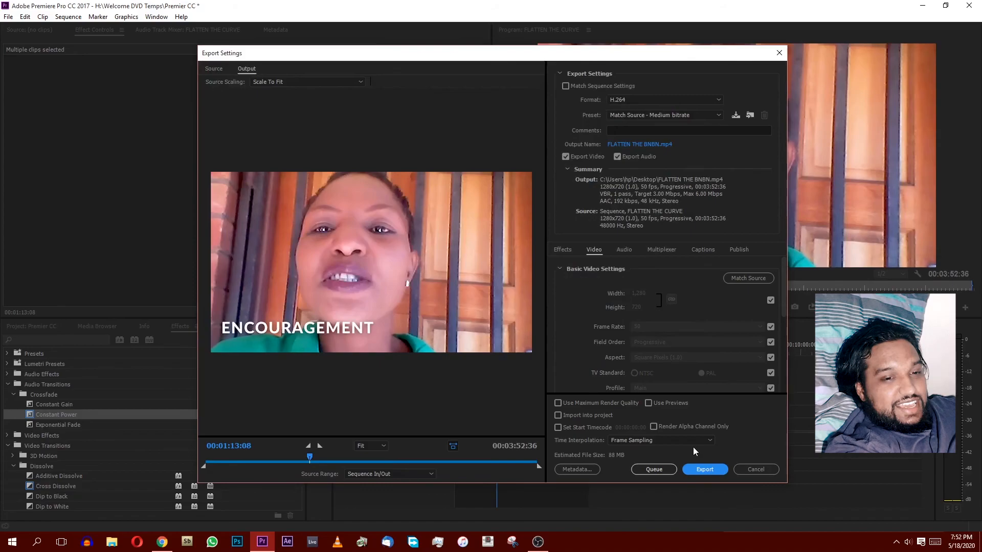
pyautogui.click(709, 470)
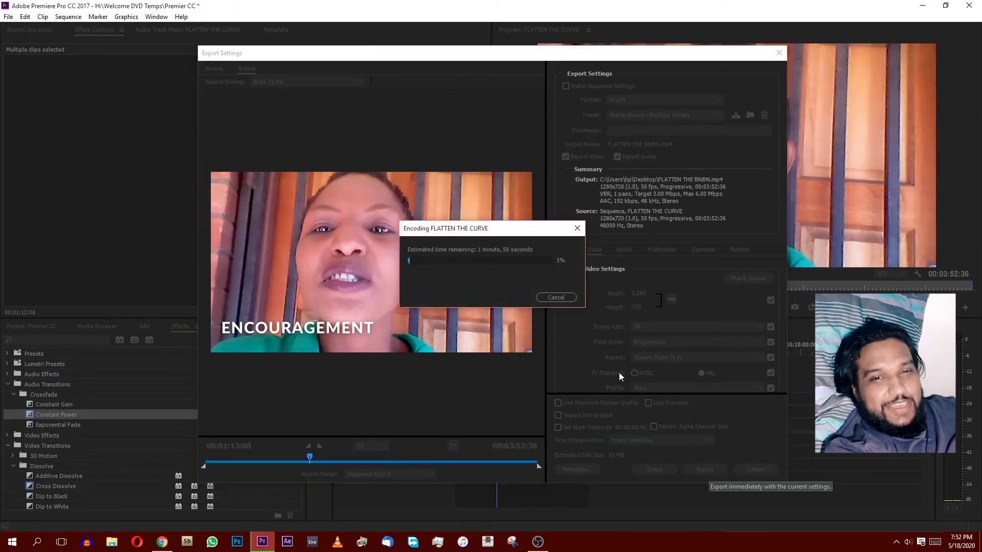